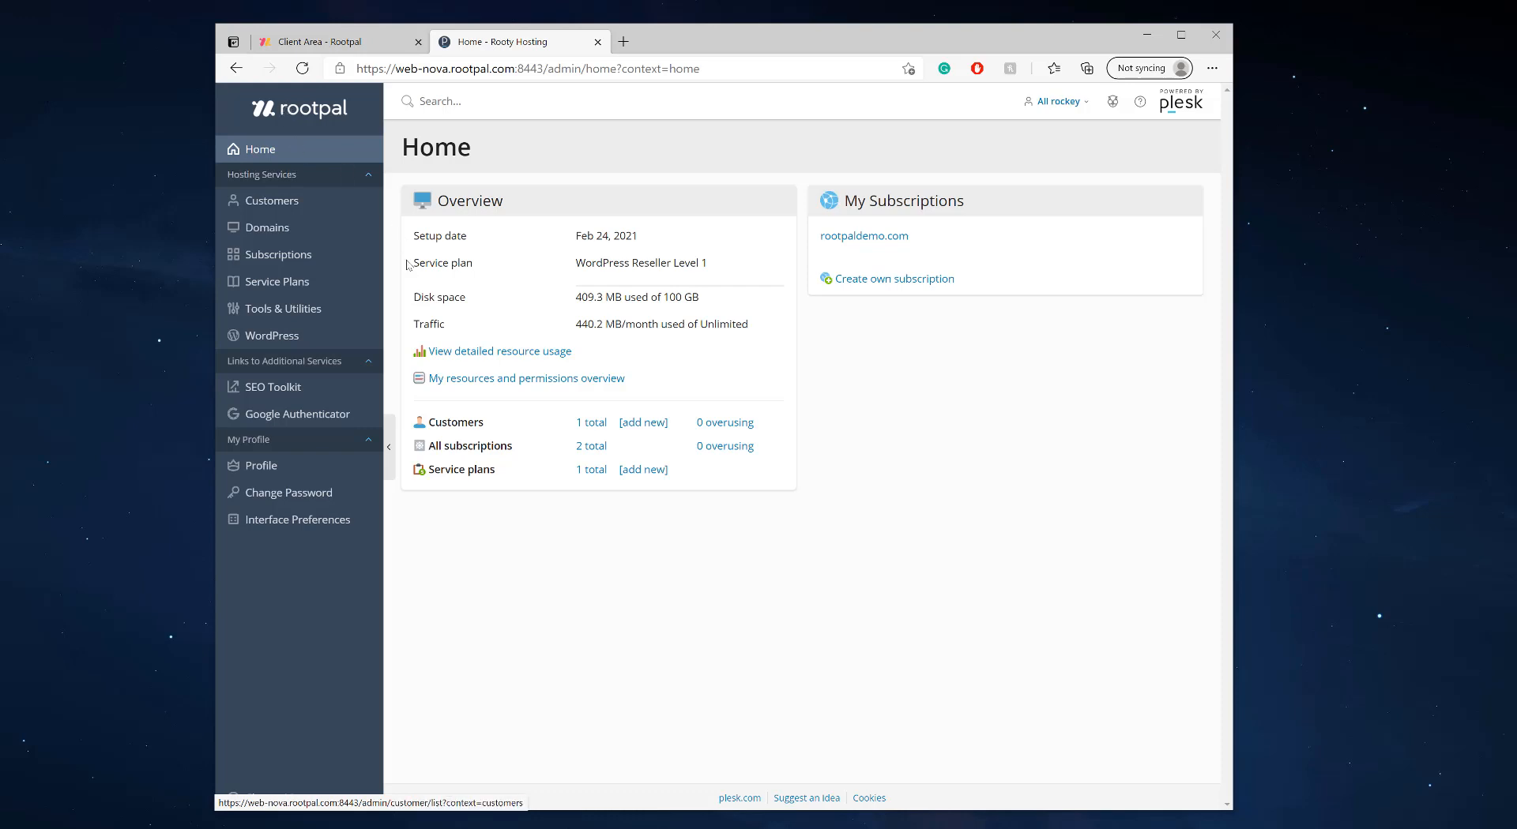
Open the rootpaldemo.com domain overview from the Domains list
{"action": "left_click", "coordinate": [301, 229]}
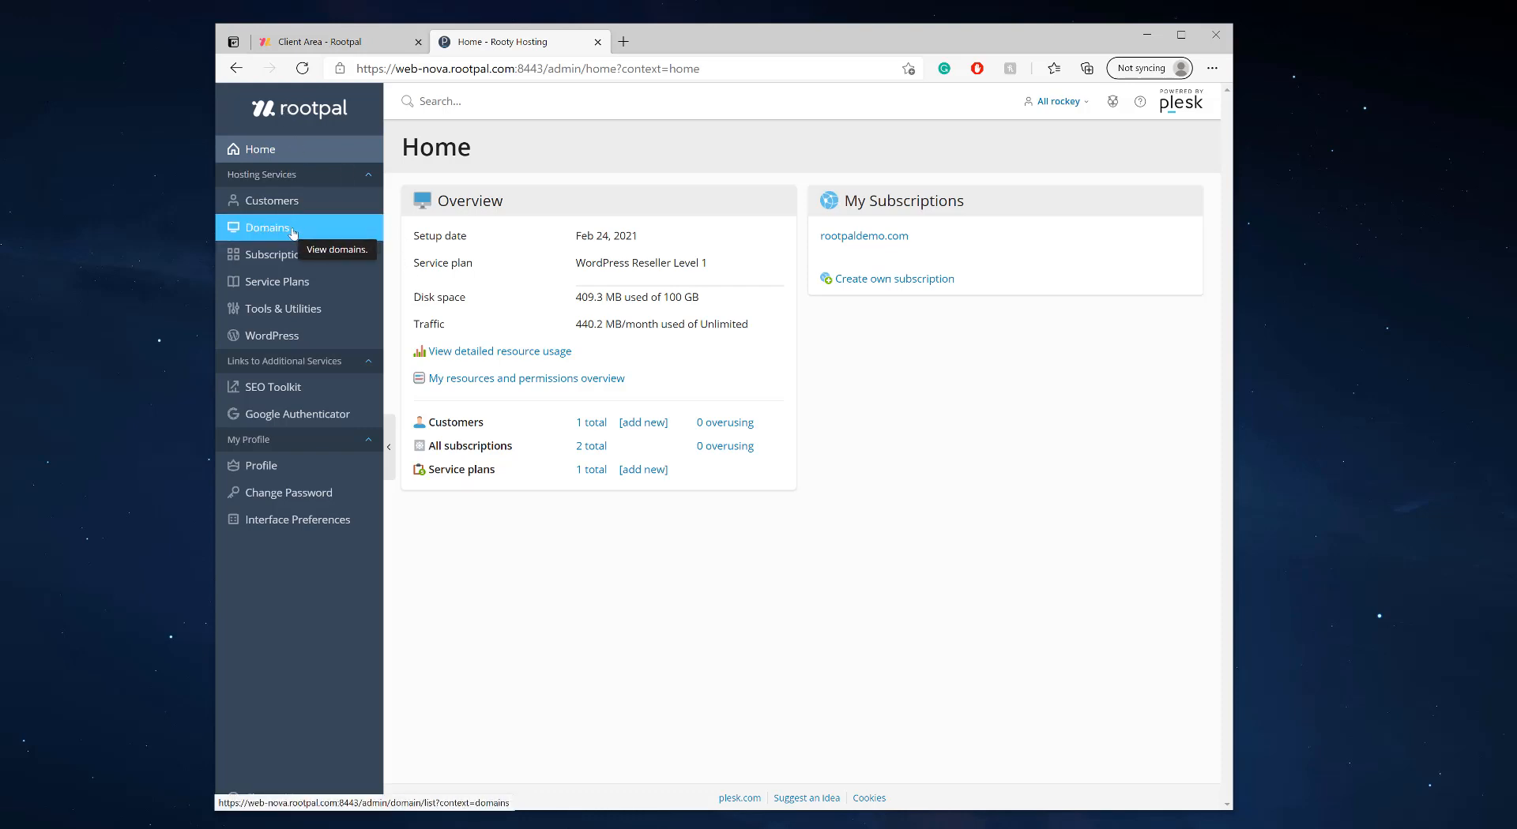
{"action": "left_click", "coordinate": [293, 232]}
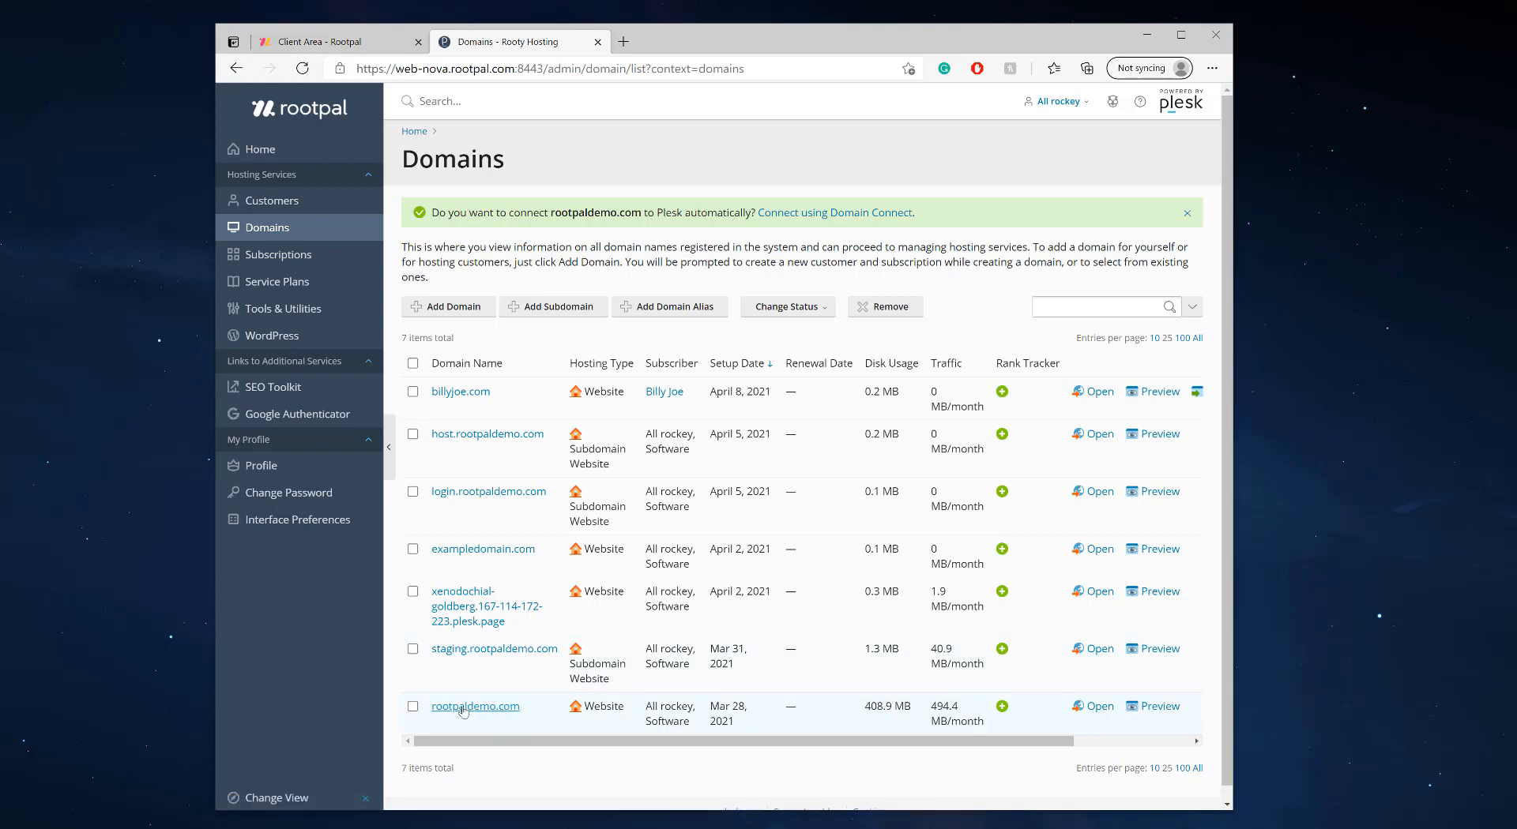
{"action": "left_click", "coordinate": [487, 708]}
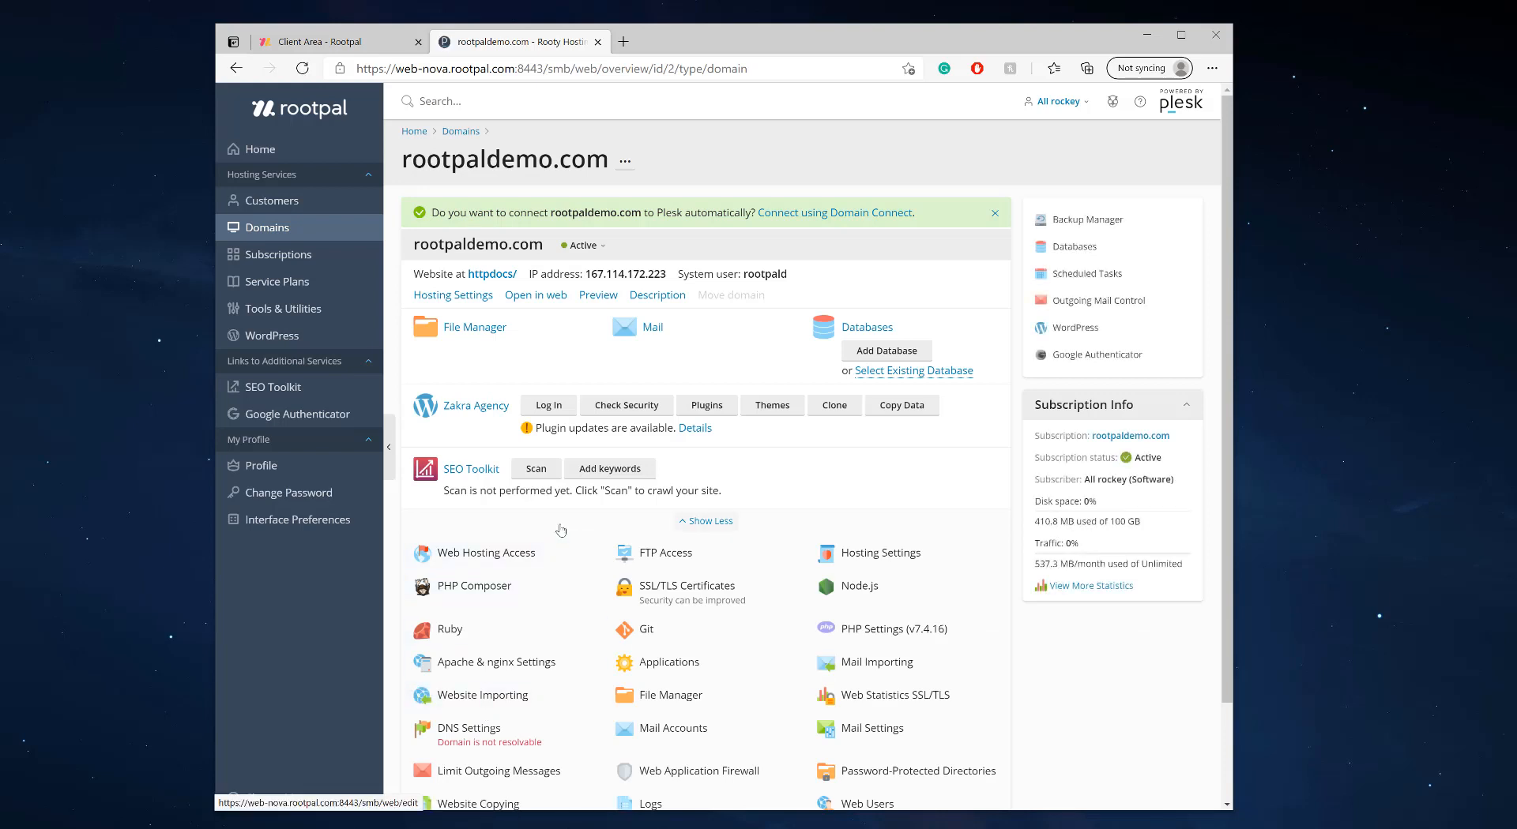
Open Mail Accounts to list rootpaldemo.com's existing email addresses
{"action": "scroll", "coordinate": [544, 537], "scroll_direction": "down", "scroll_amount": 1}
{"action": "left_click", "coordinate": [664, 636]}
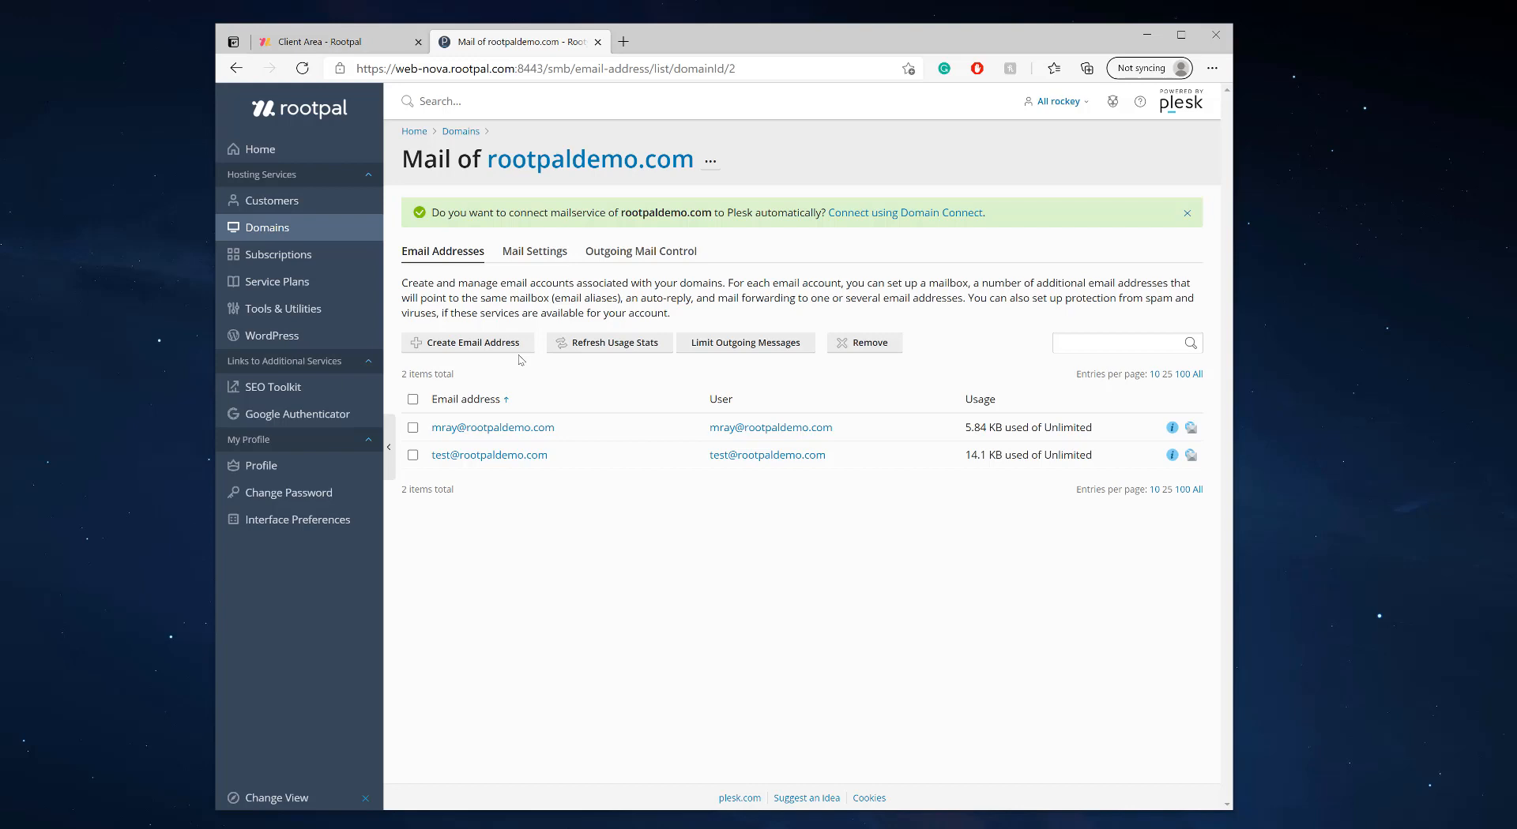
Create a new rootpaldemo.com mailbox with a generated strong password and save it
{"action": "left_click", "coordinate": [465, 344]}
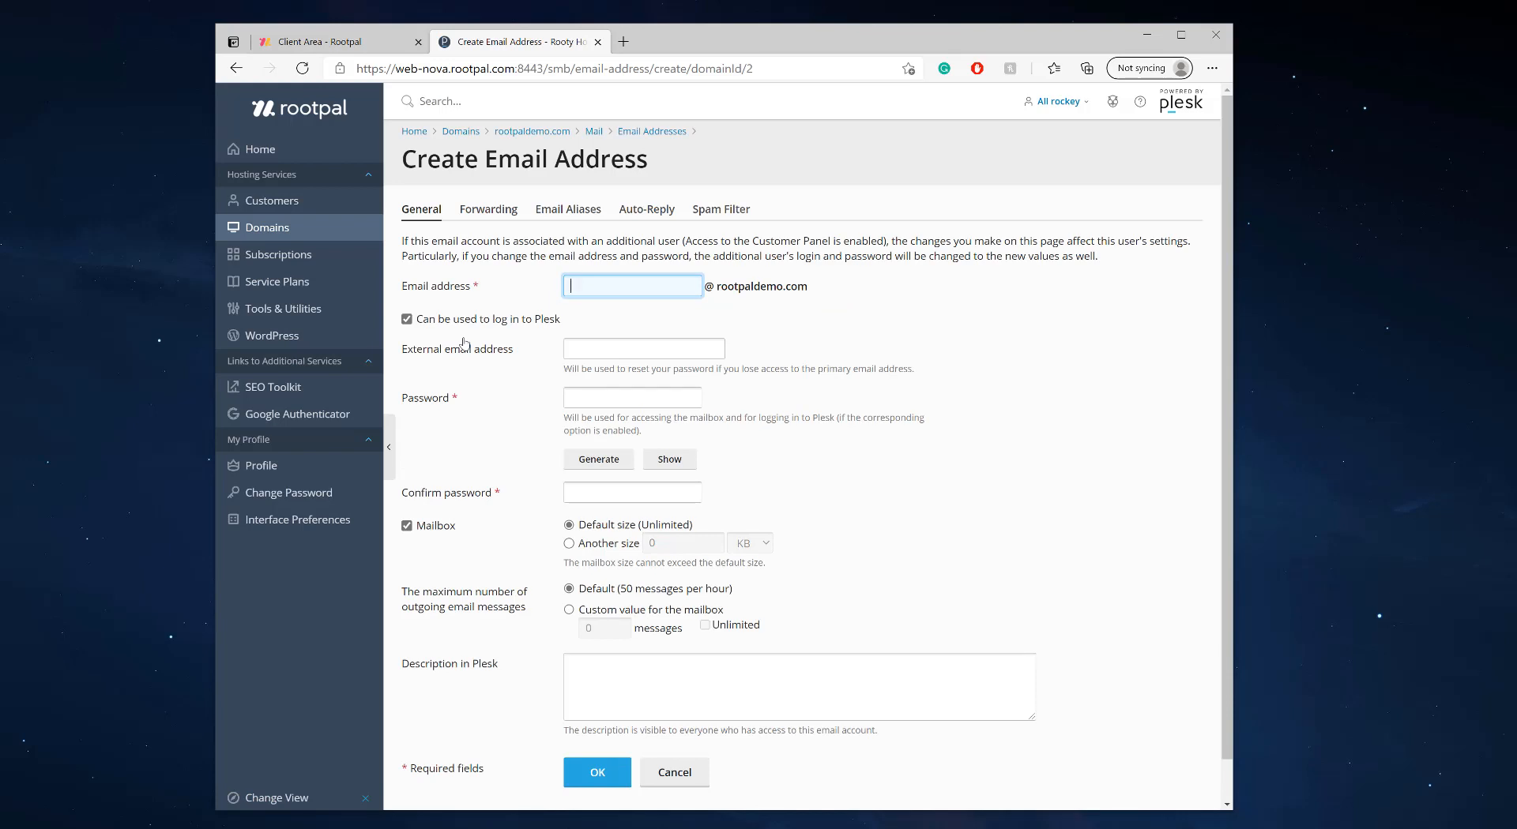
{"action": "key", "text": "Tab"}
{"action": "key", "text": "Tab"}
{"action": "key", "text": "Tab"}
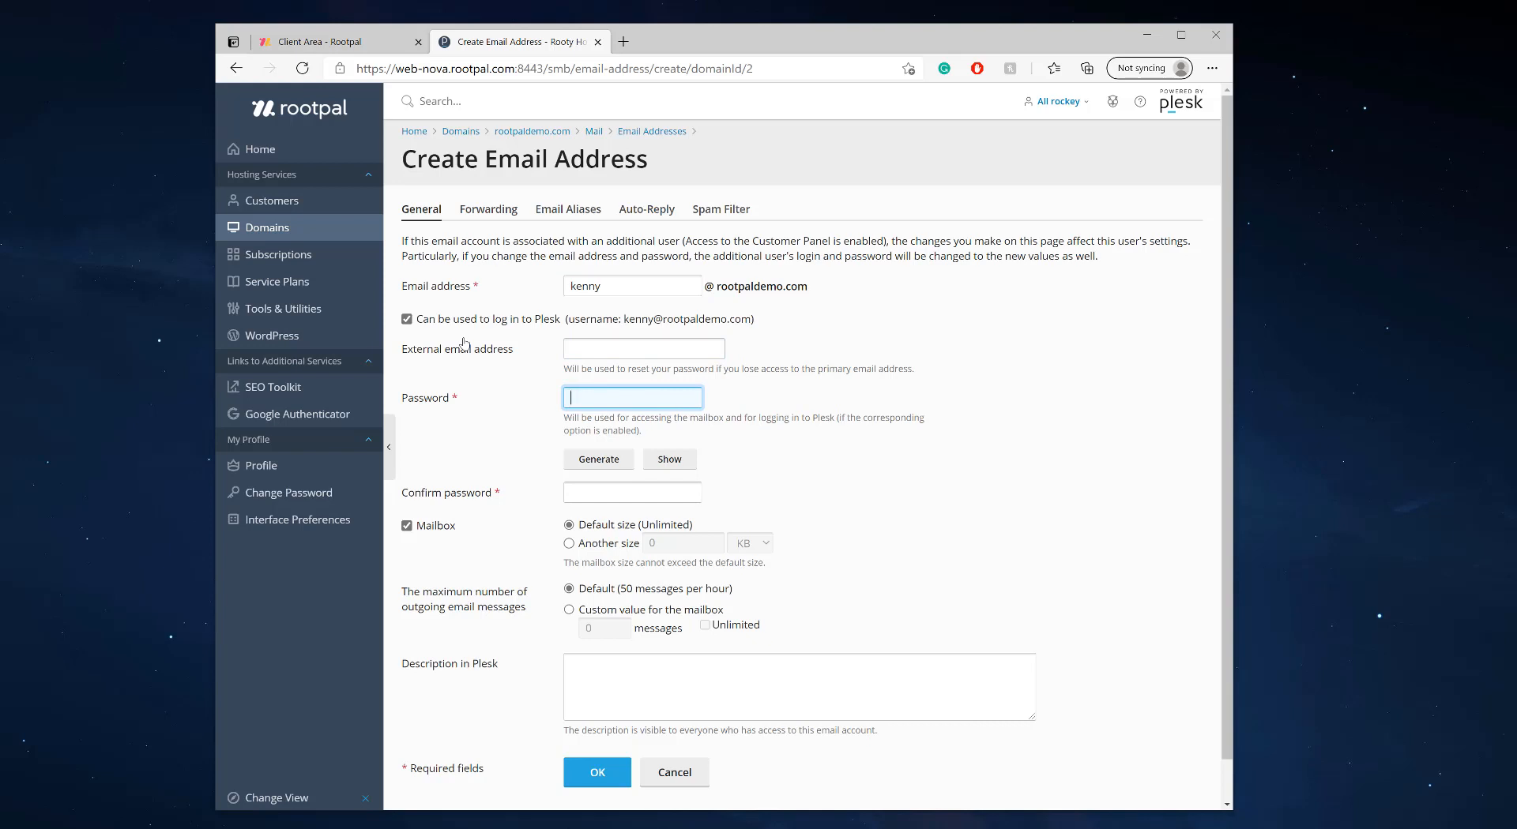
{"action": "left_click", "coordinate": [621, 458]}
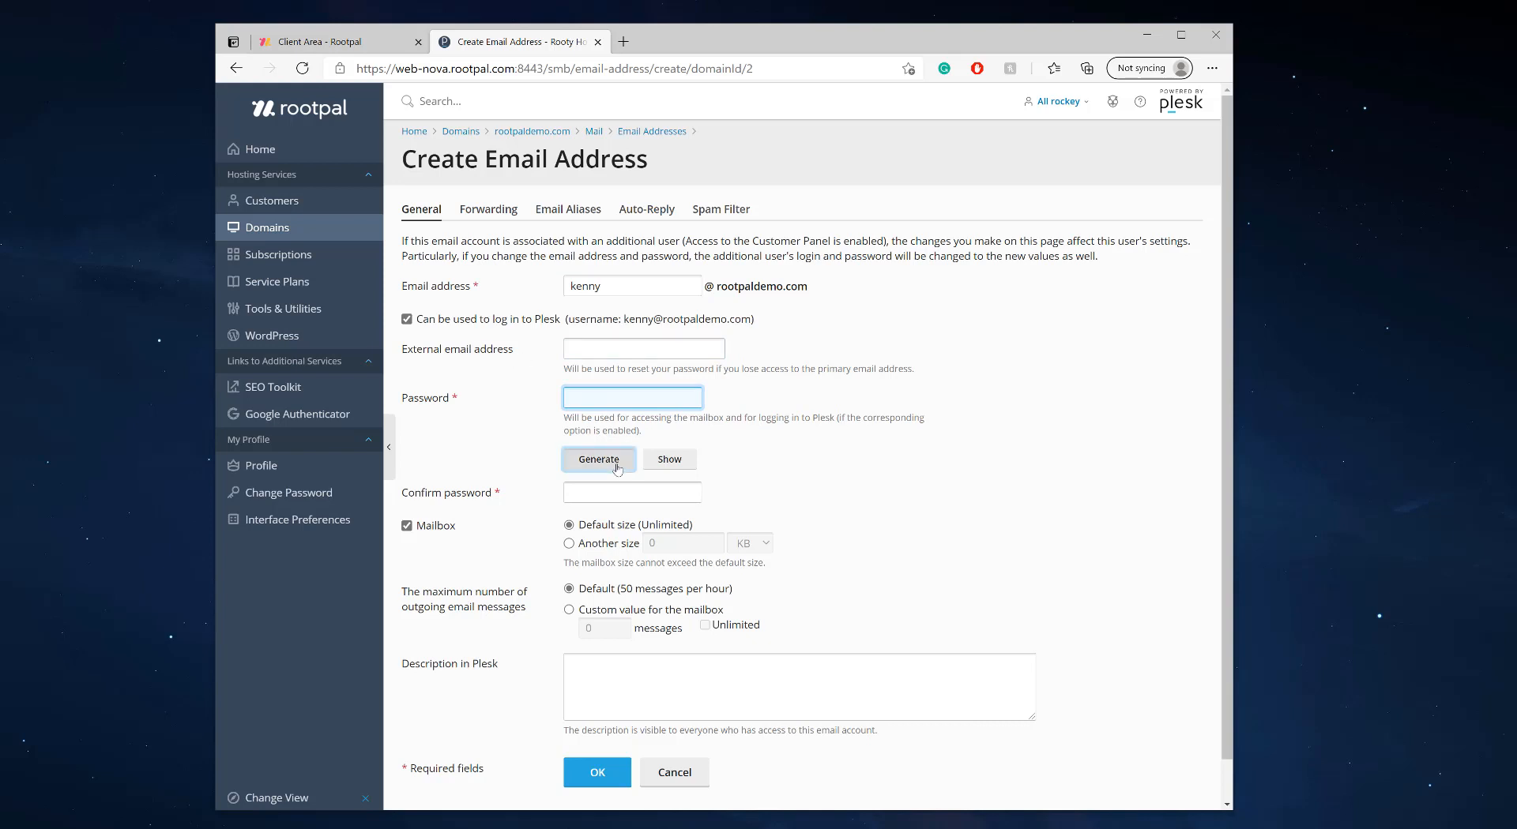
{"action": "left_click", "coordinate": [587, 774]}
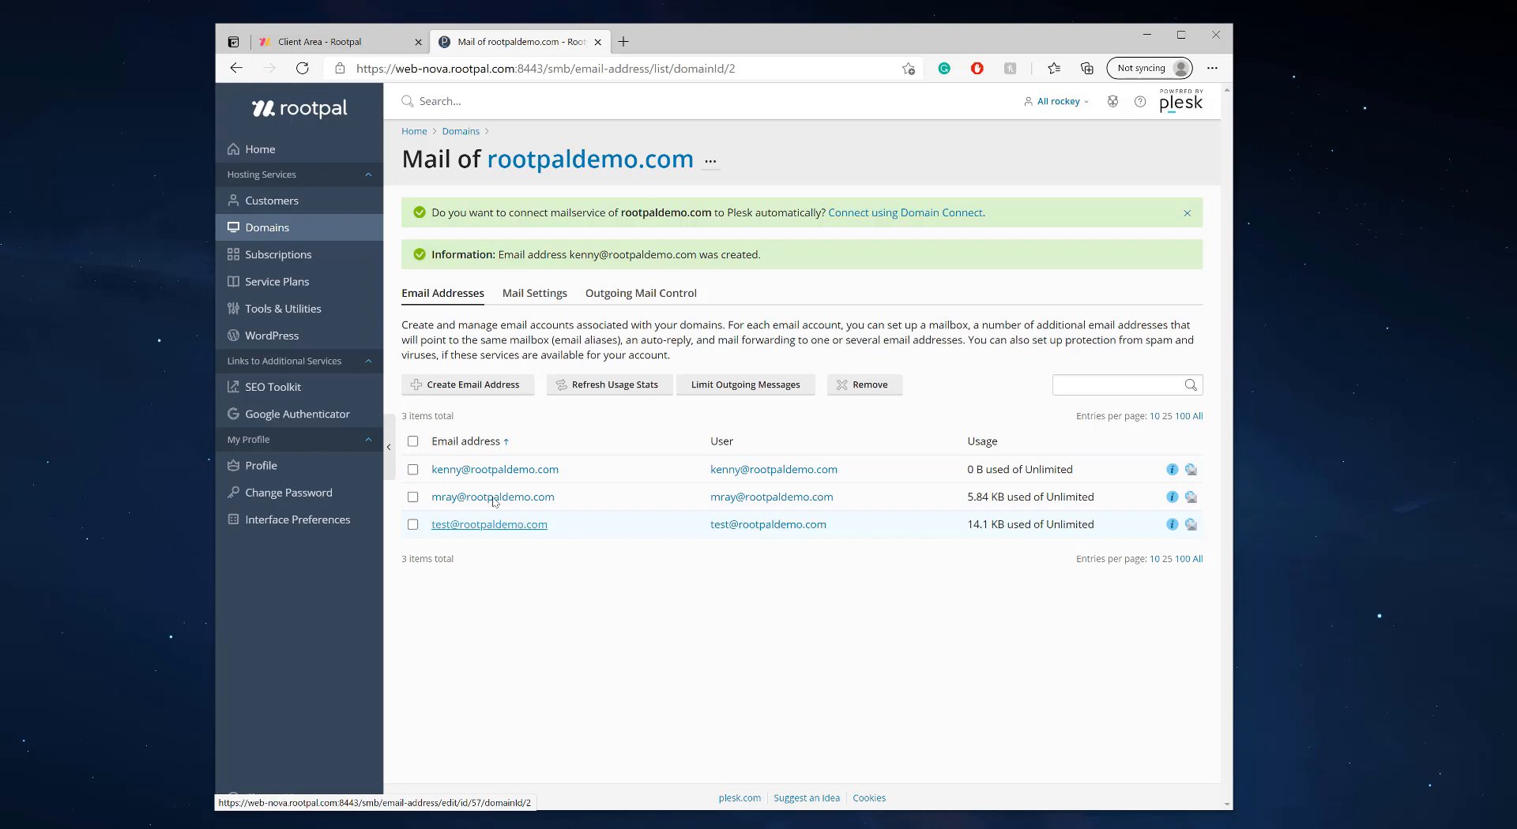
Reopen rootpaldemo.com from the Domains list and go to Mail Importing
{"action": "left_click", "coordinate": [301, 231]}
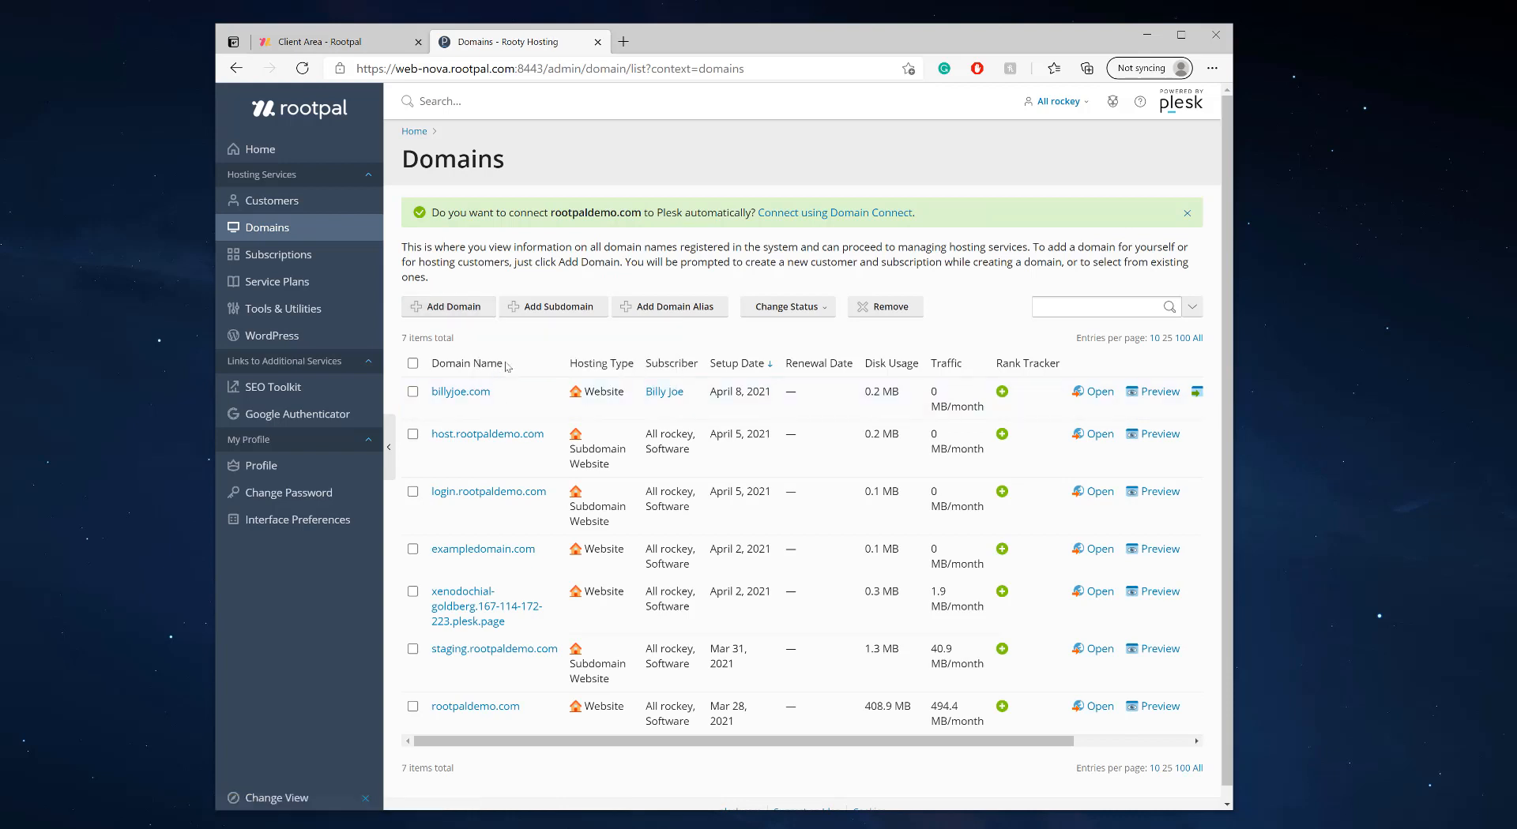
{"action": "left_click", "coordinate": [508, 707]}
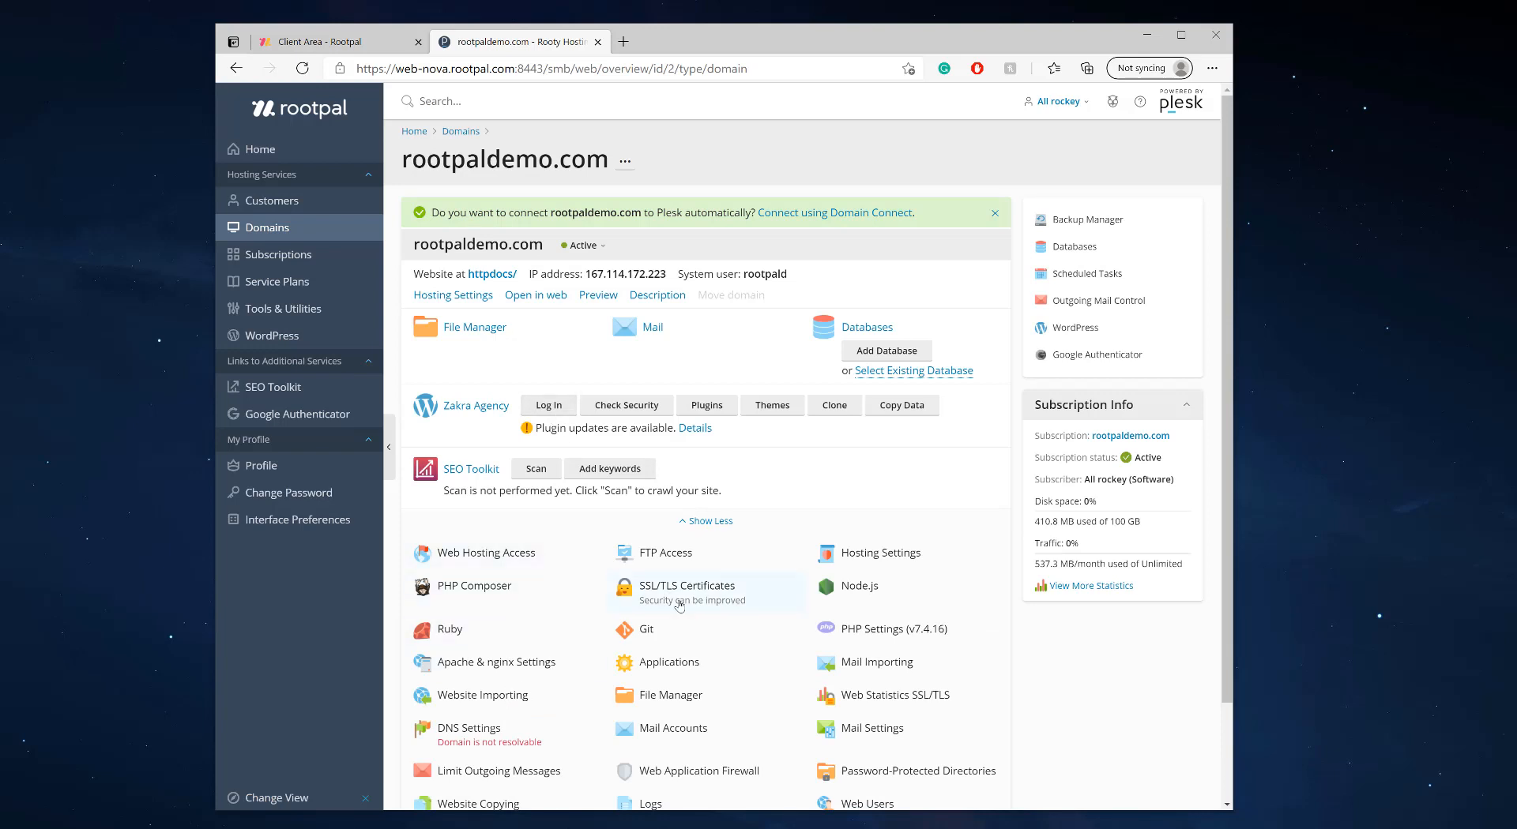
{"action": "scroll", "coordinate": [720, 626], "scroll_direction": "down", "scroll_amount": 1}
{"action": "scroll", "coordinate": [758, 632], "scroll_direction": "down", "scroll_amount": 1}
{"action": "scroll", "coordinate": [821, 648], "scroll_direction": "up", "scroll_amount": 1}
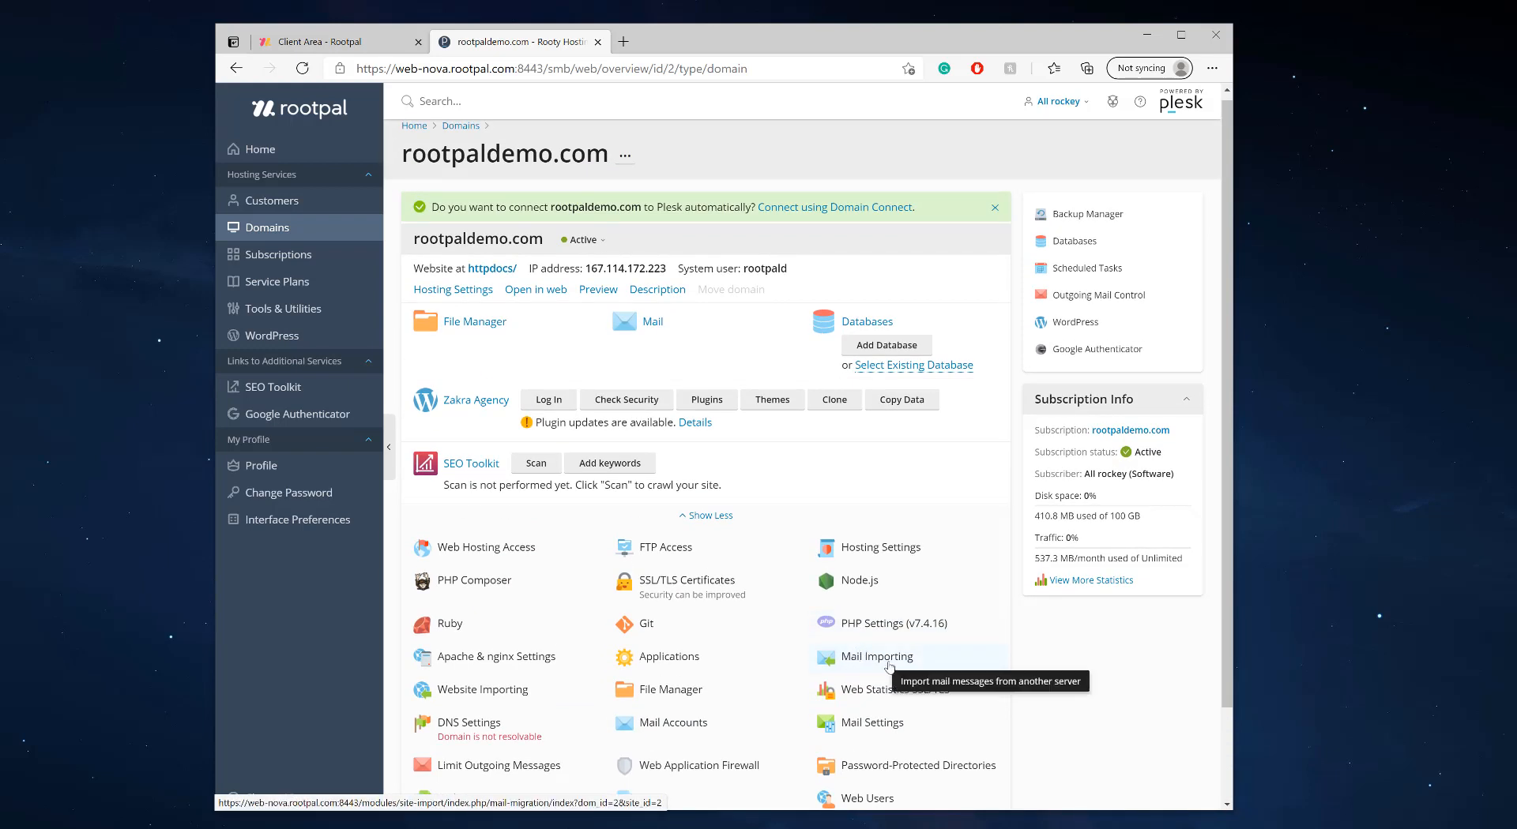
{"action": "left_click", "coordinate": [888, 666]}
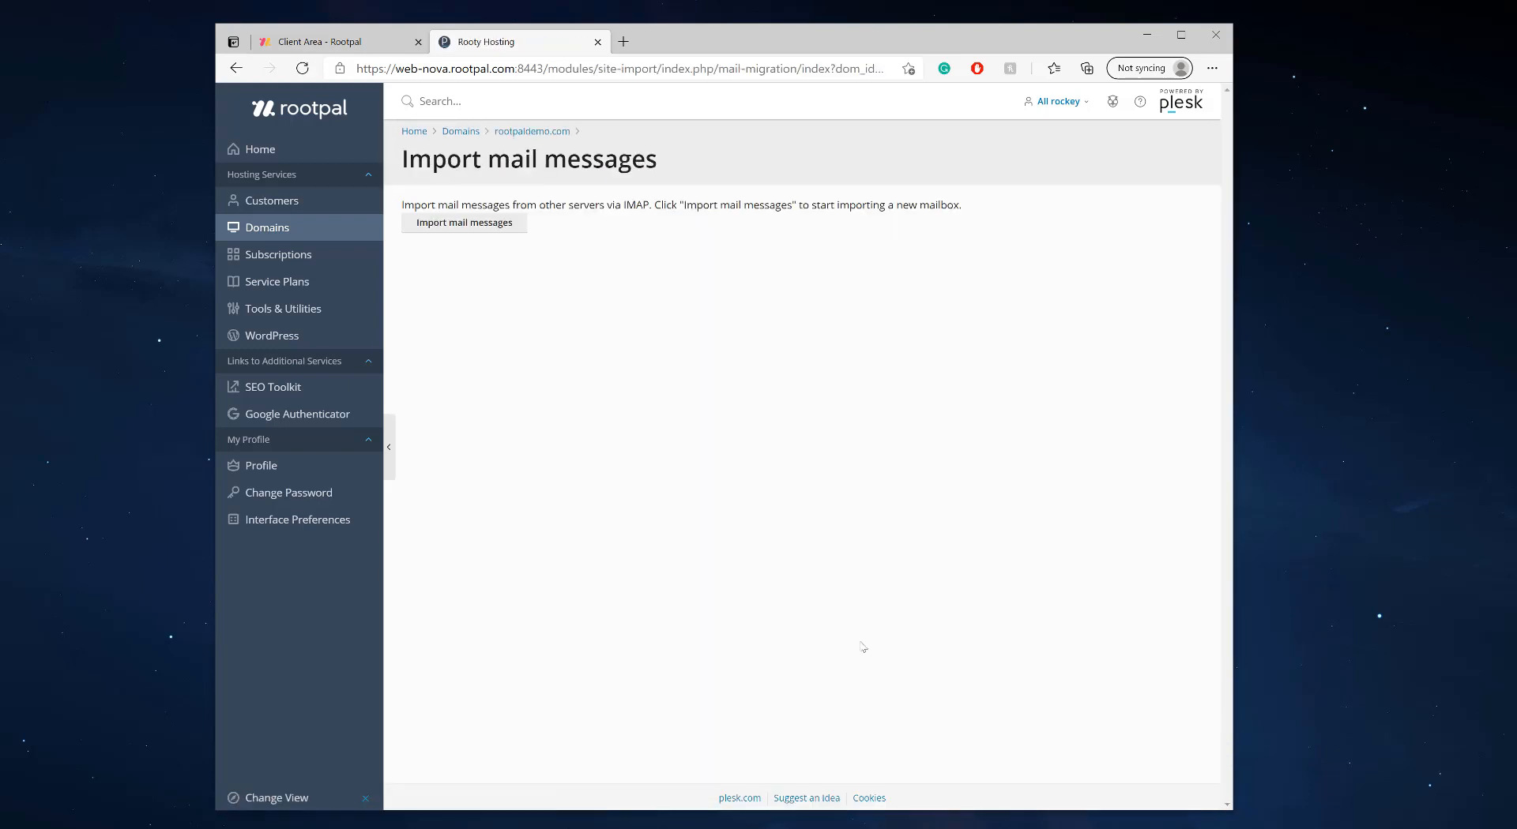
Add an import with the source mailbox login and password, new mailbox as destination, and show advanced options
{"action": "left_click", "coordinate": [472, 233]}
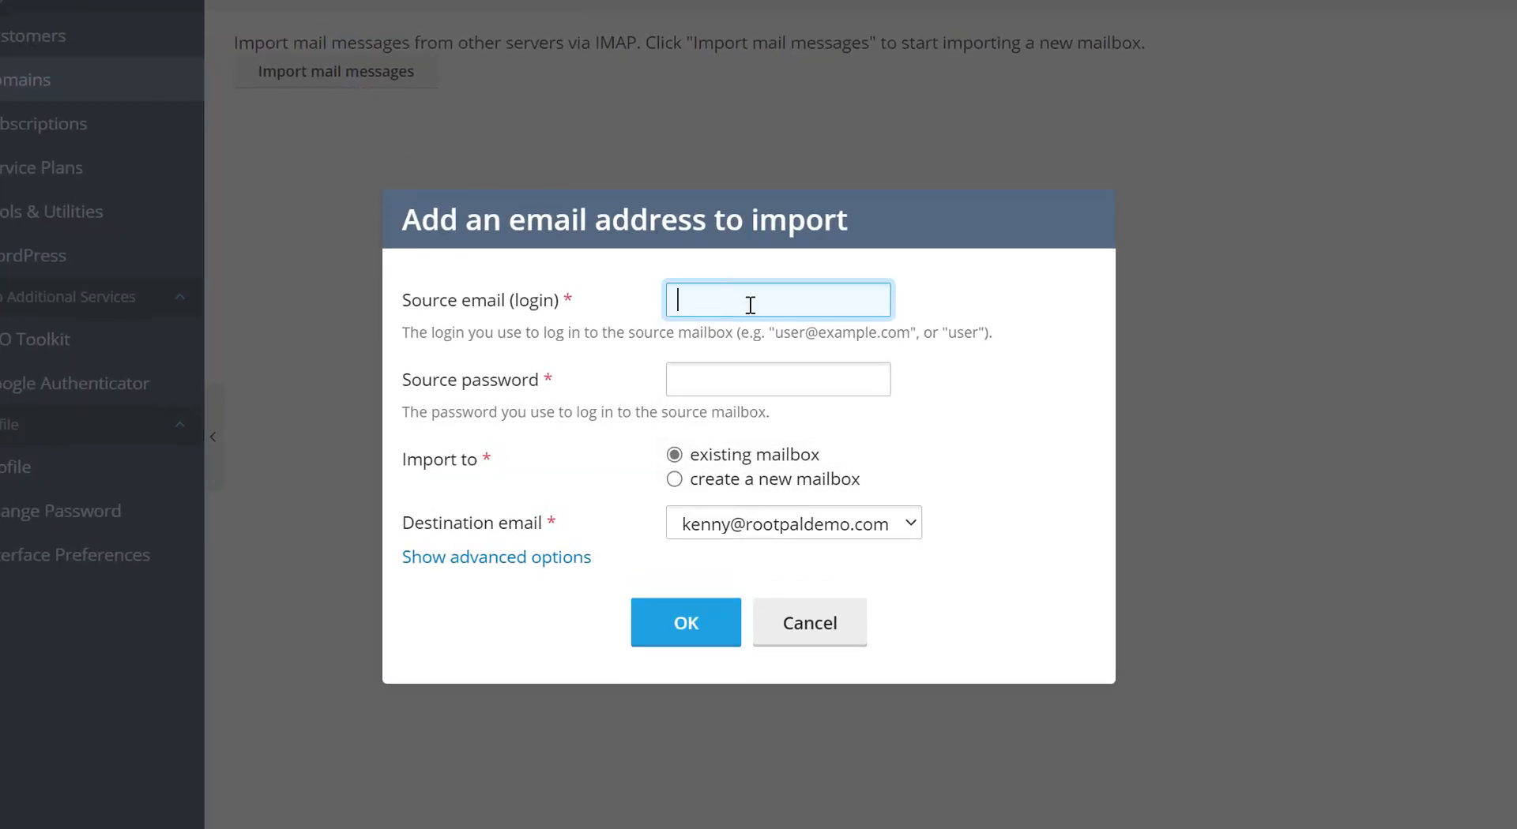
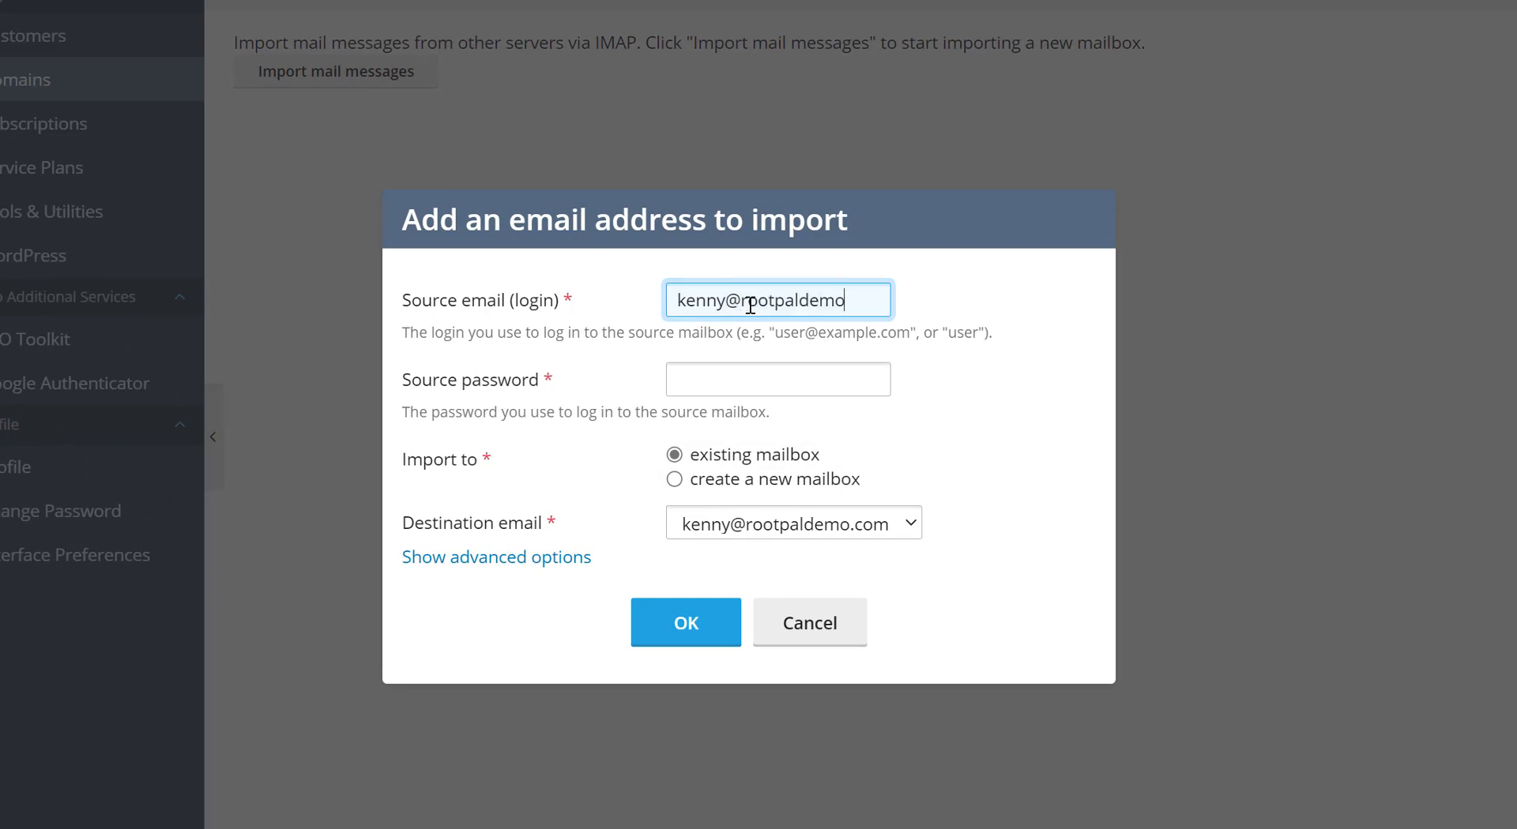
{"action": "left_click", "coordinate": [732, 374]}
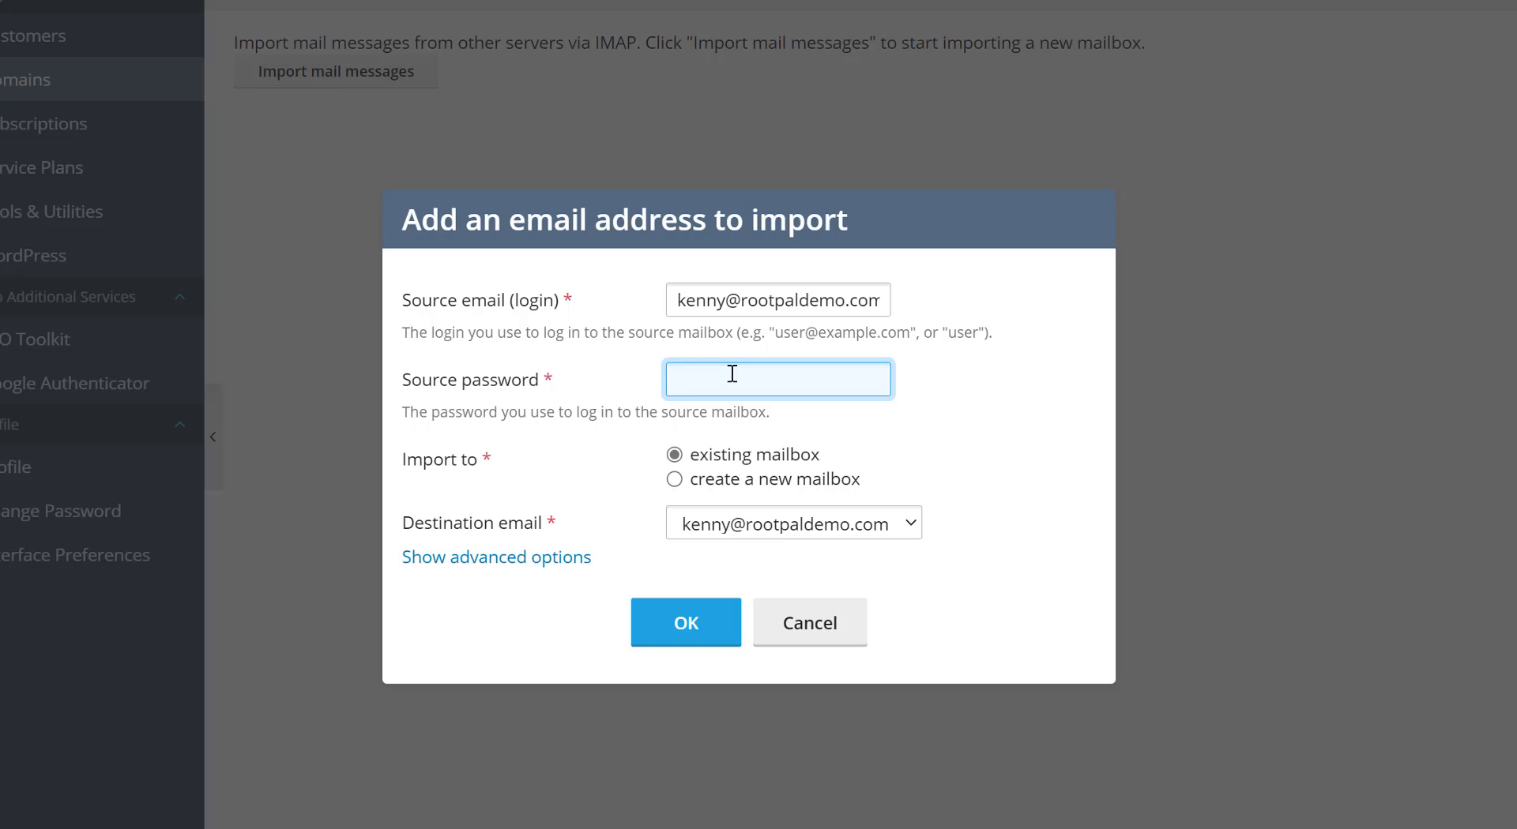
{"action": "type", "text": "********"}
{"action": "left_click", "coordinate": [774, 523]}
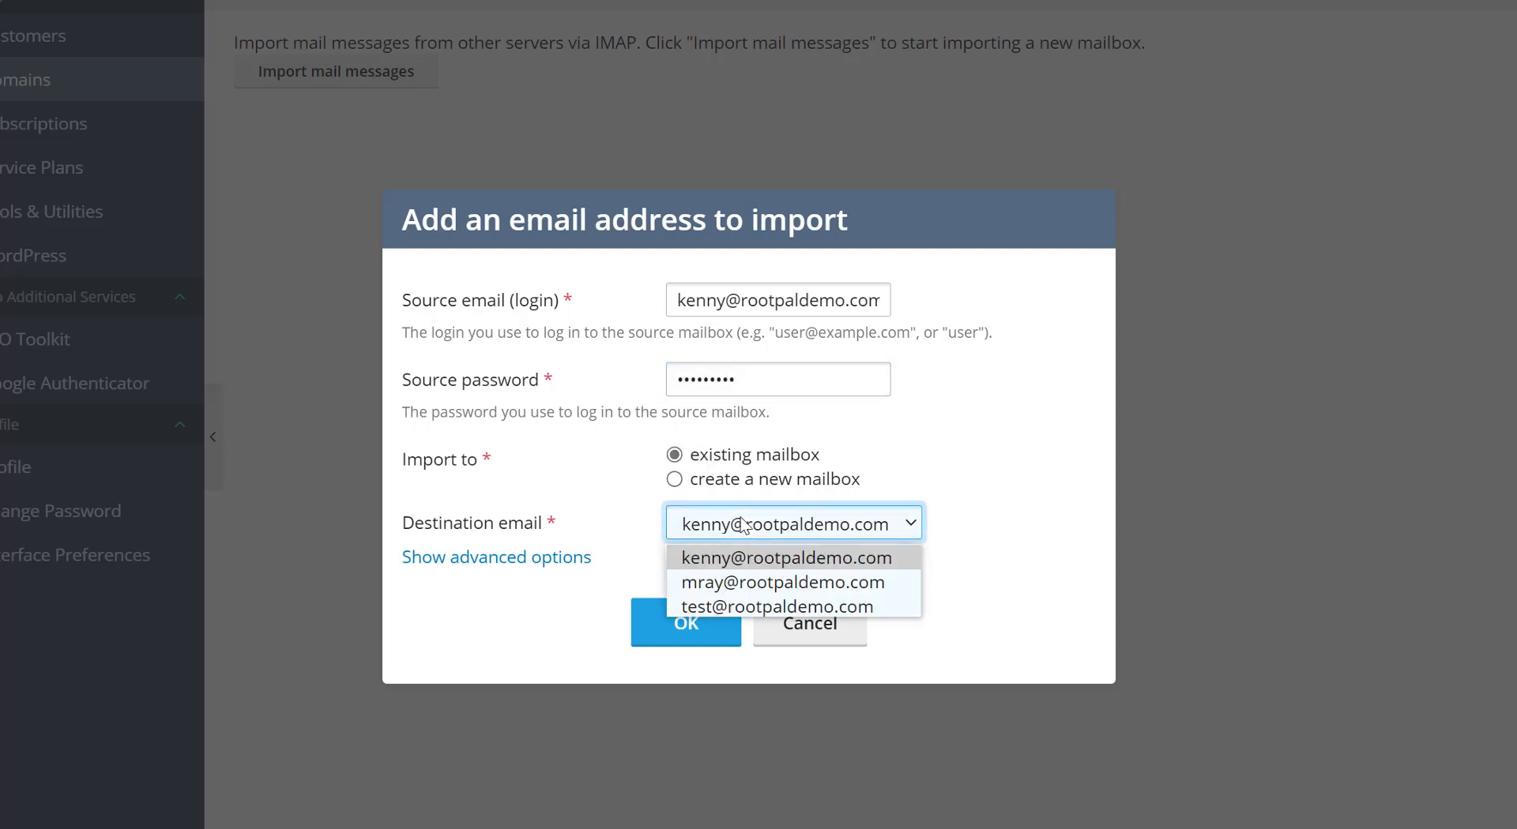
{"action": "left_click", "coordinate": [734, 560]}
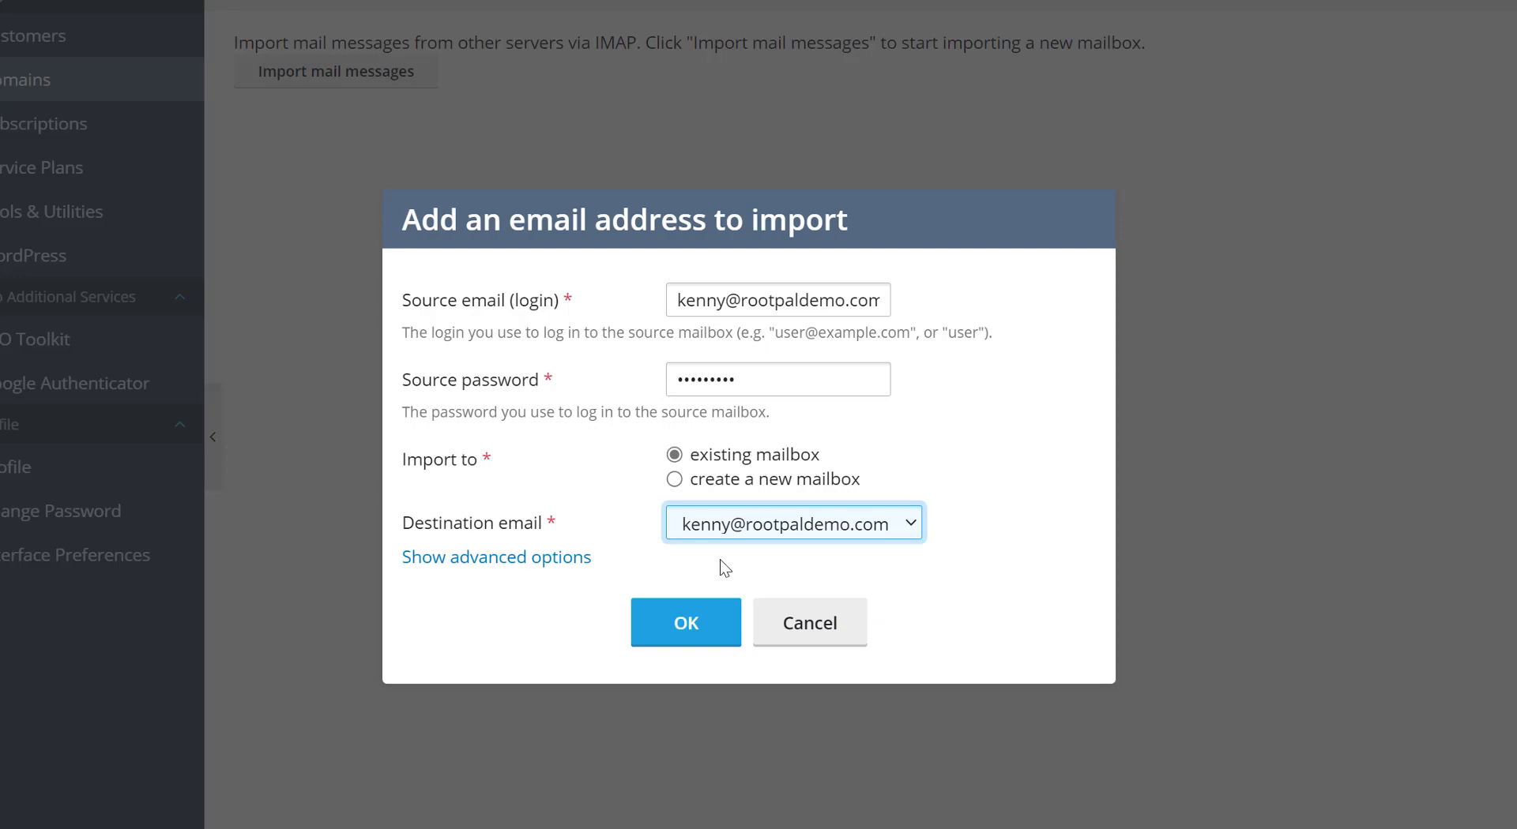
{"action": "left_click", "coordinate": [494, 557]}
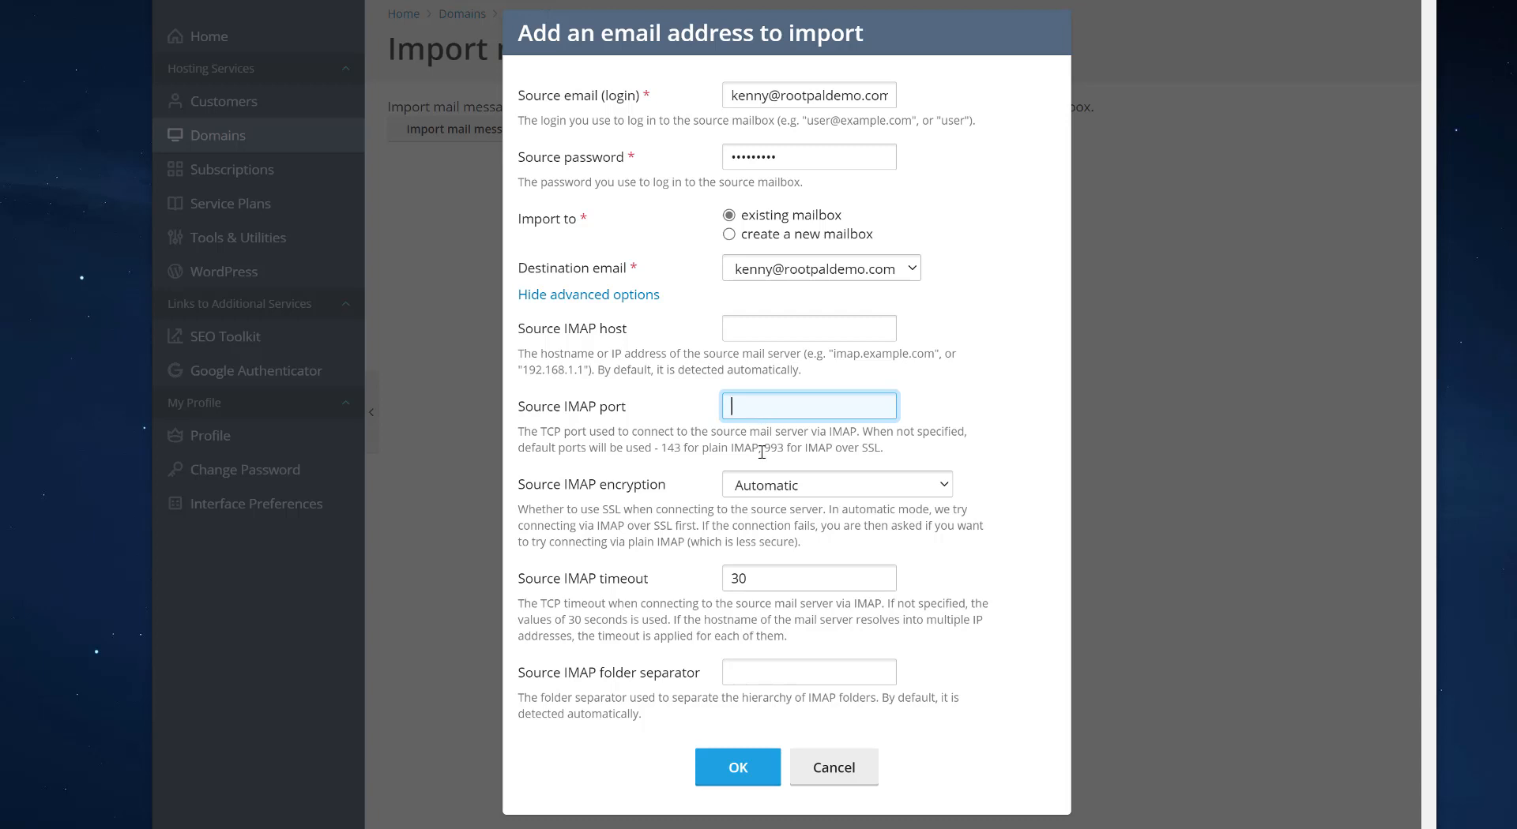
Try the plain IMAP encryption option for the source server
{"action": "left_click", "coordinate": [821, 485]}
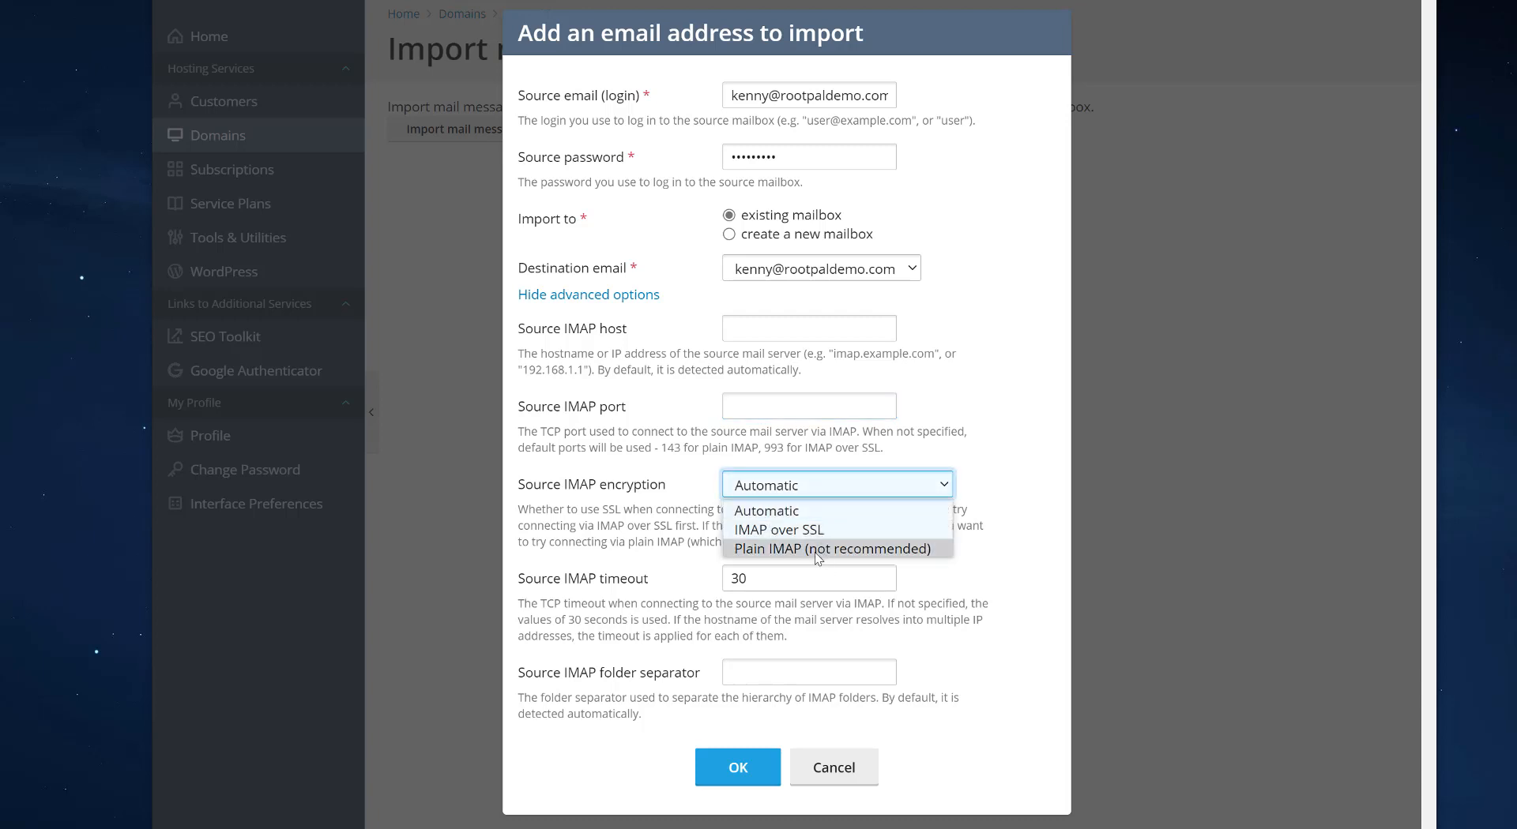
{"action": "left_click", "coordinate": [790, 553]}
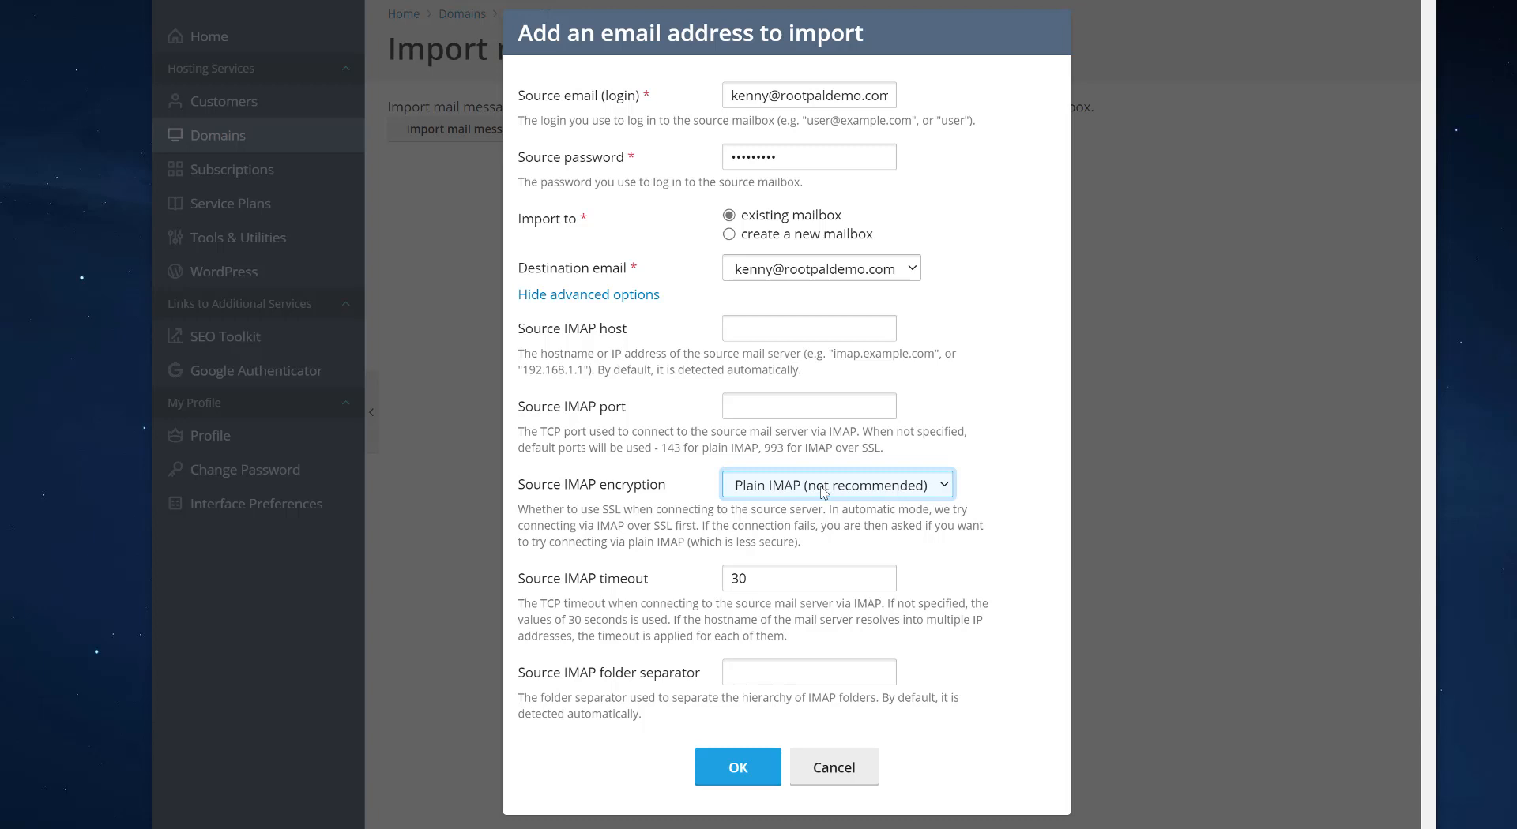
{"action": "left_click", "coordinate": [824, 485]}
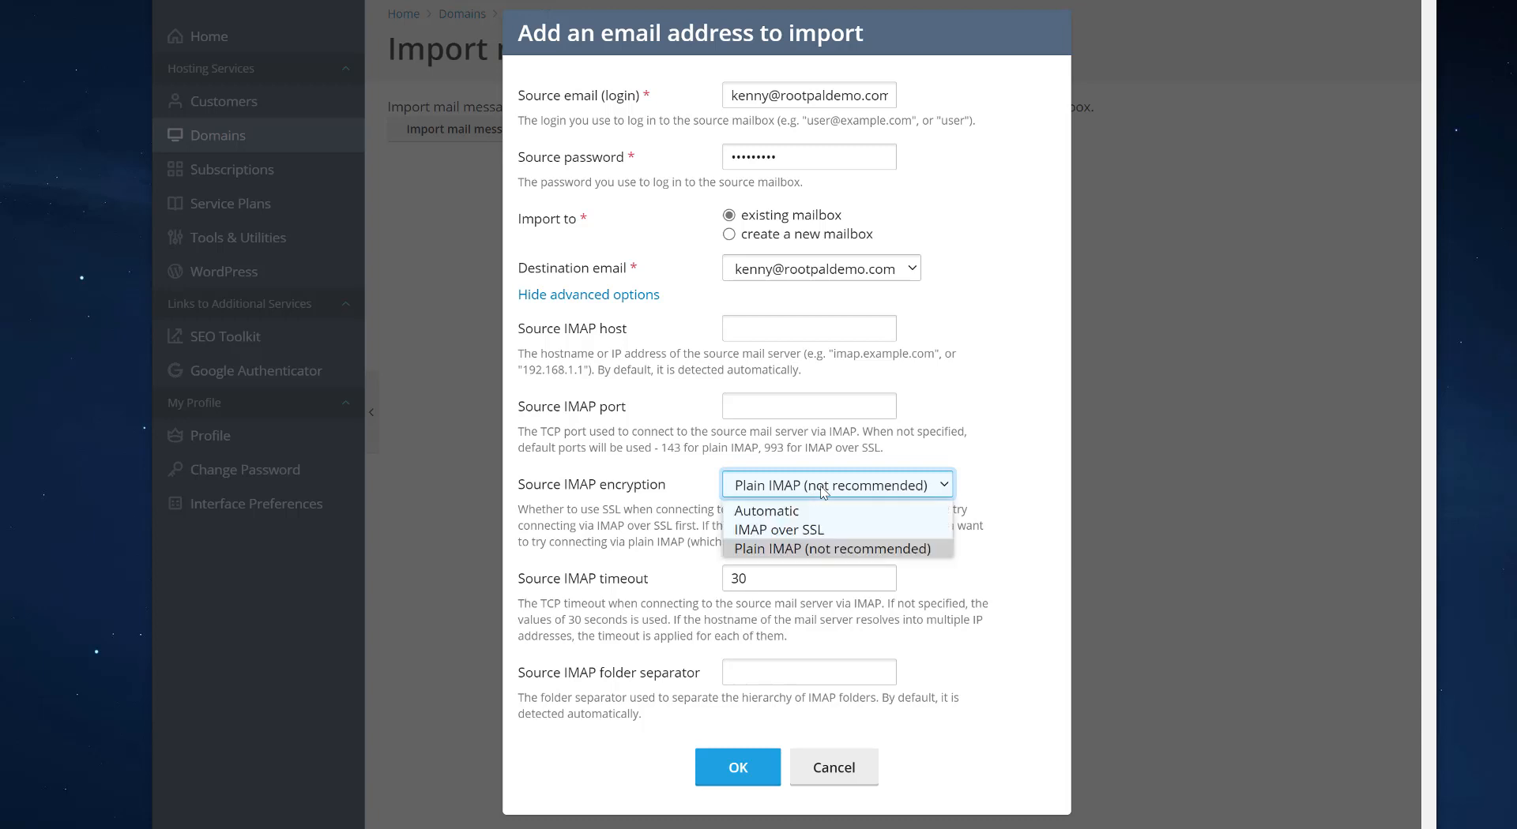
{"action": "left_click", "coordinate": [800, 553]}
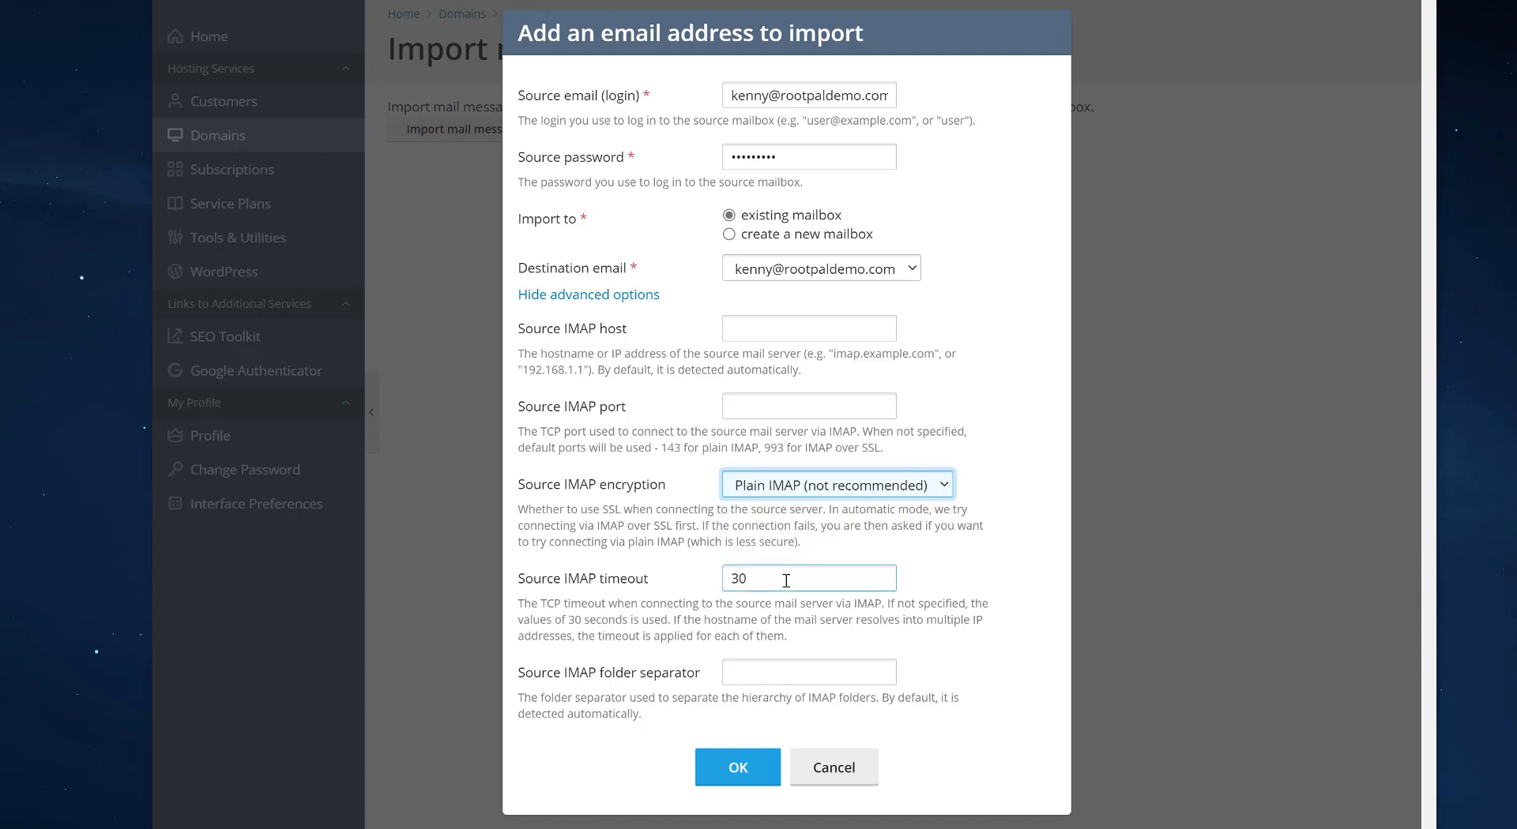
Set the source IMAP timeout to 60 seconds
{"action": "double_click", "coordinate": [755, 578]}
{"action": "left_click", "coordinate": [776, 579]}
{"action": "double_click", "coordinate": [742, 578]}
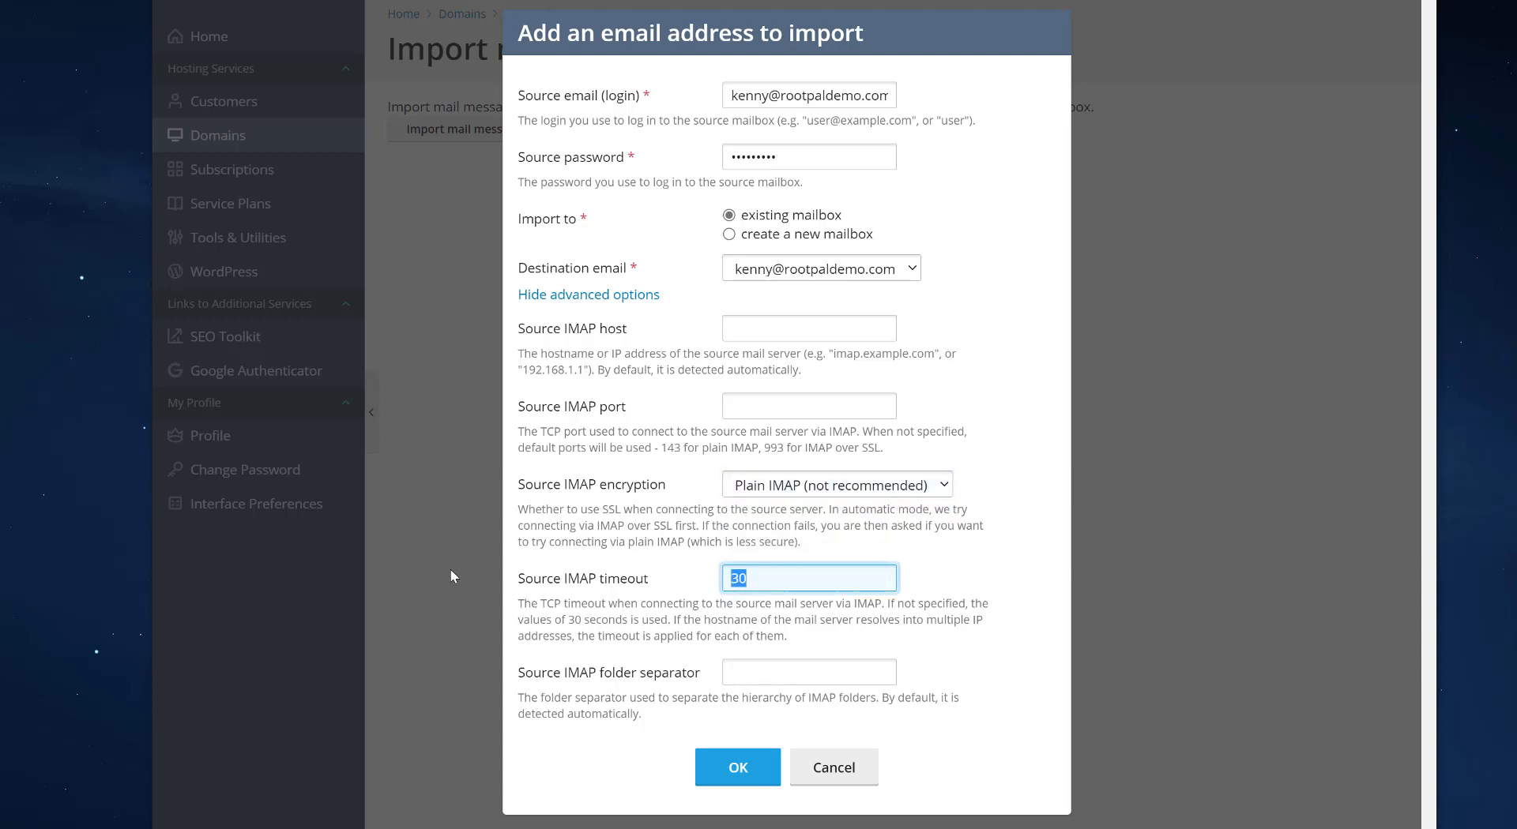
{"action": "left_click", "coordinate": [809, 586]}
{"action": "left_click", "coordinate": [650, 573]}
{"action": "type", "text": "90"}
{"action": "key", "text": "BackSpace"}
{"action": "key", "text": "BackSpace"}
{"action": "type", "text": "120"}
{"action": "key", "text": "ctrl+a"}
{"action": "type", "text": "60"}
Switch IMAP encryption back to Automatic and hide the advanced options
{"action": "left_click", "coordinate": [798, 408]}
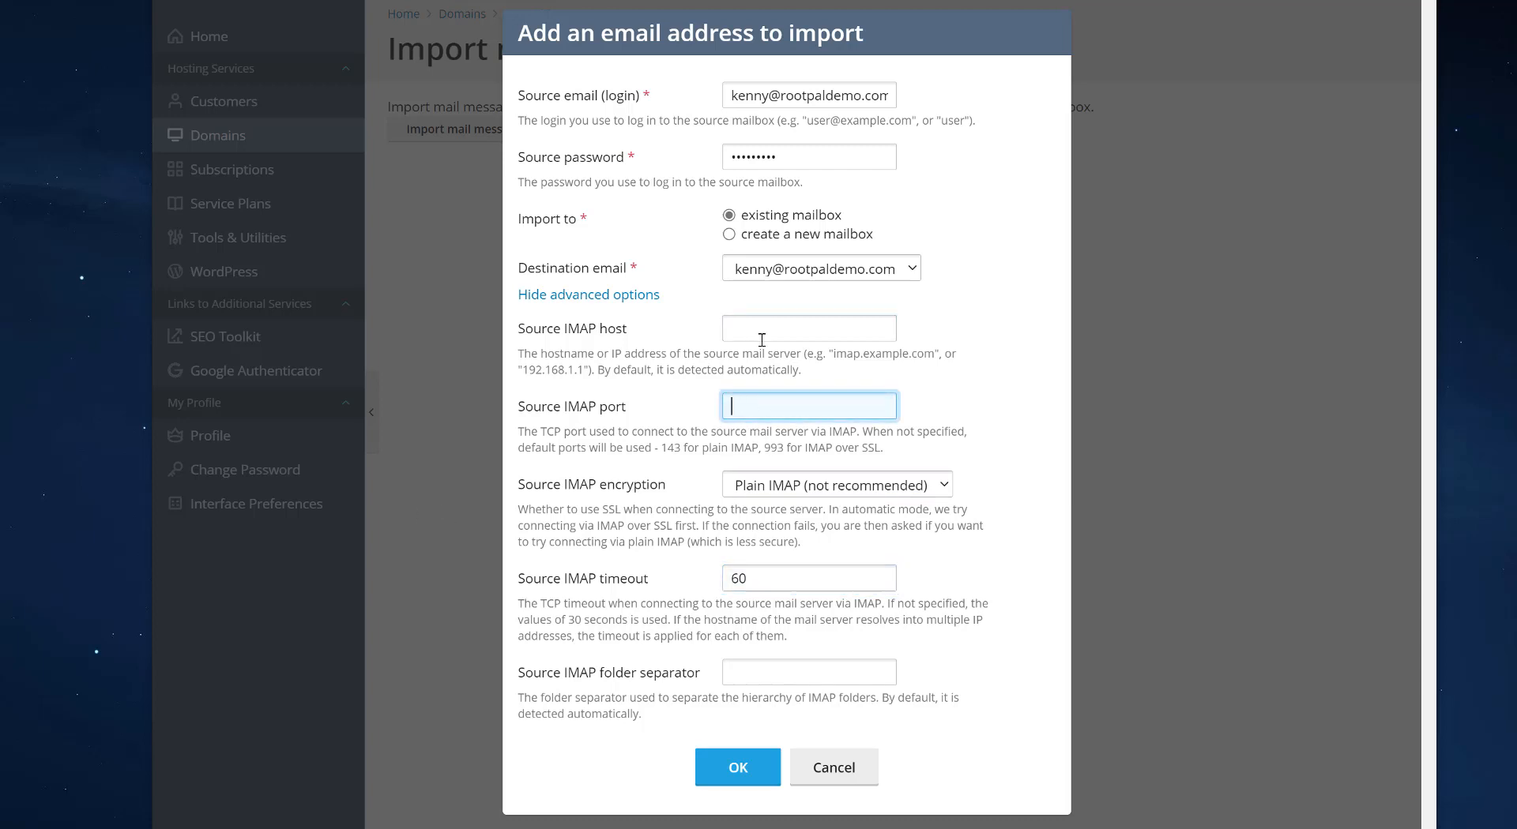
{"action": "left_click", "coordinate": [740, 324]}
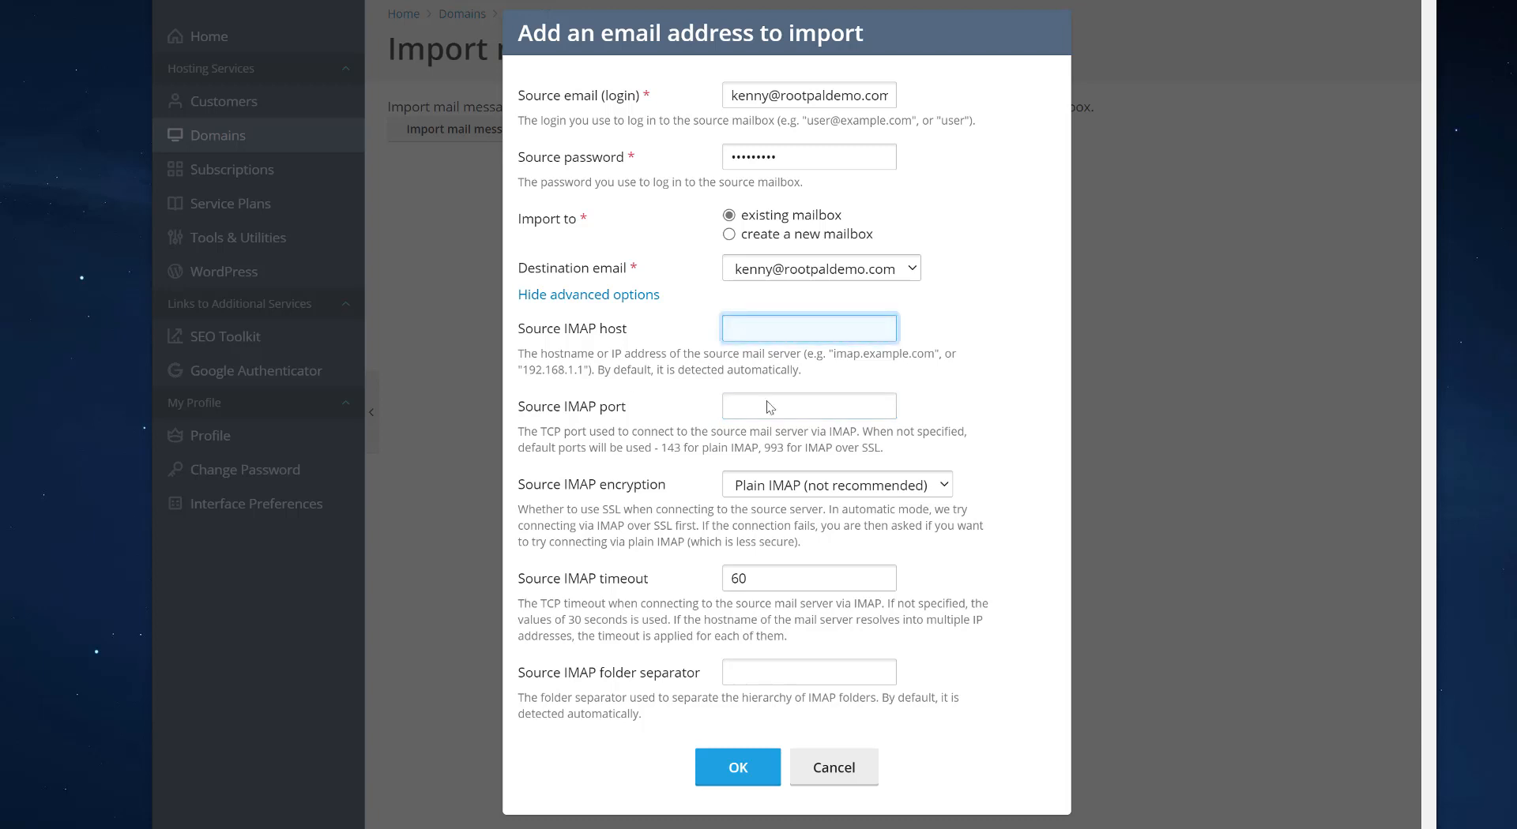
{"action": "left_click", "coordinate": [815, 490]}
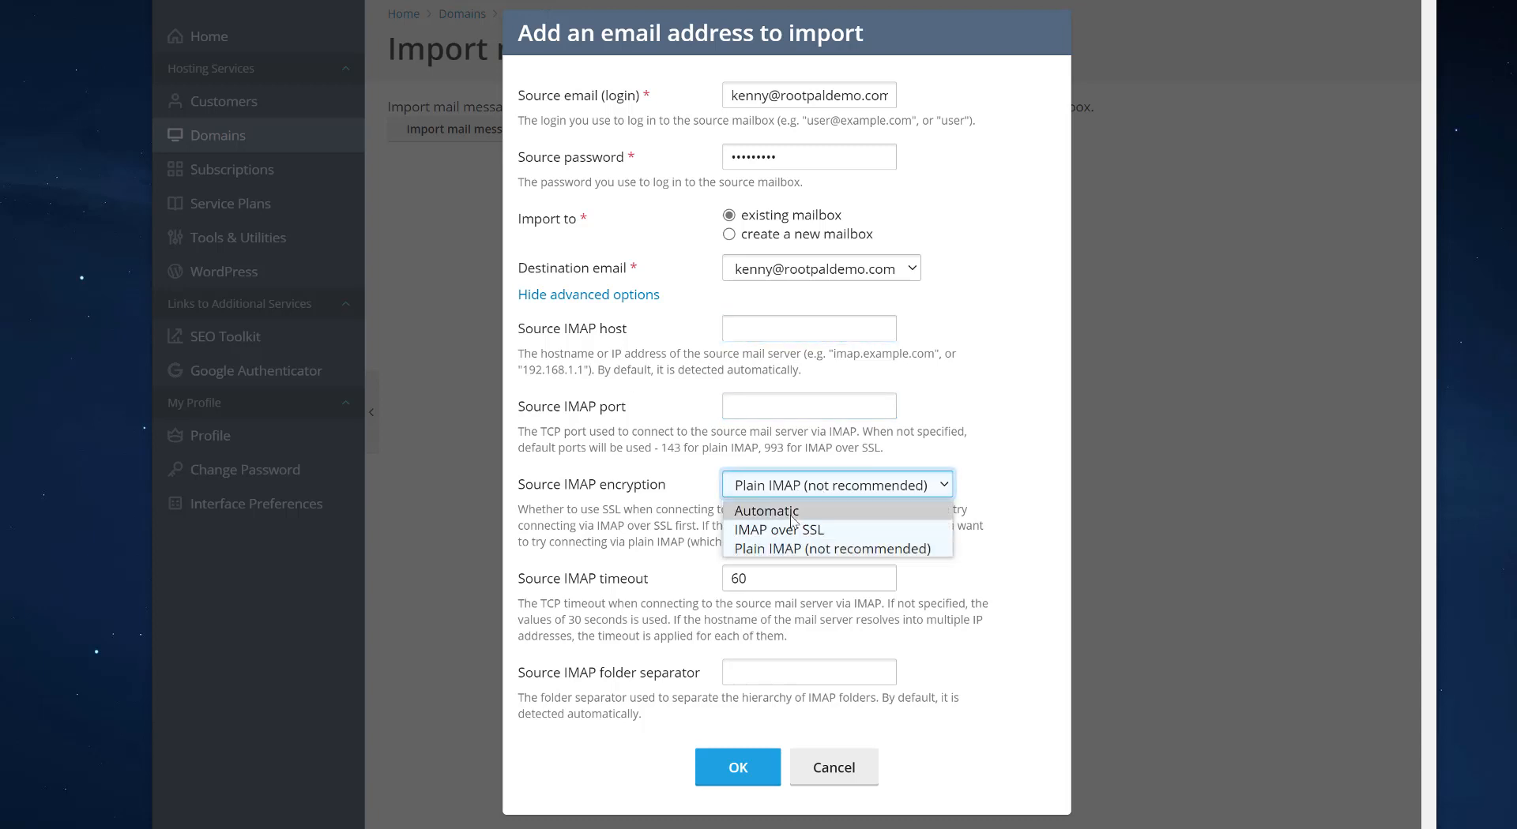
{"action": "left_click", "coordinate": [793, 513]}
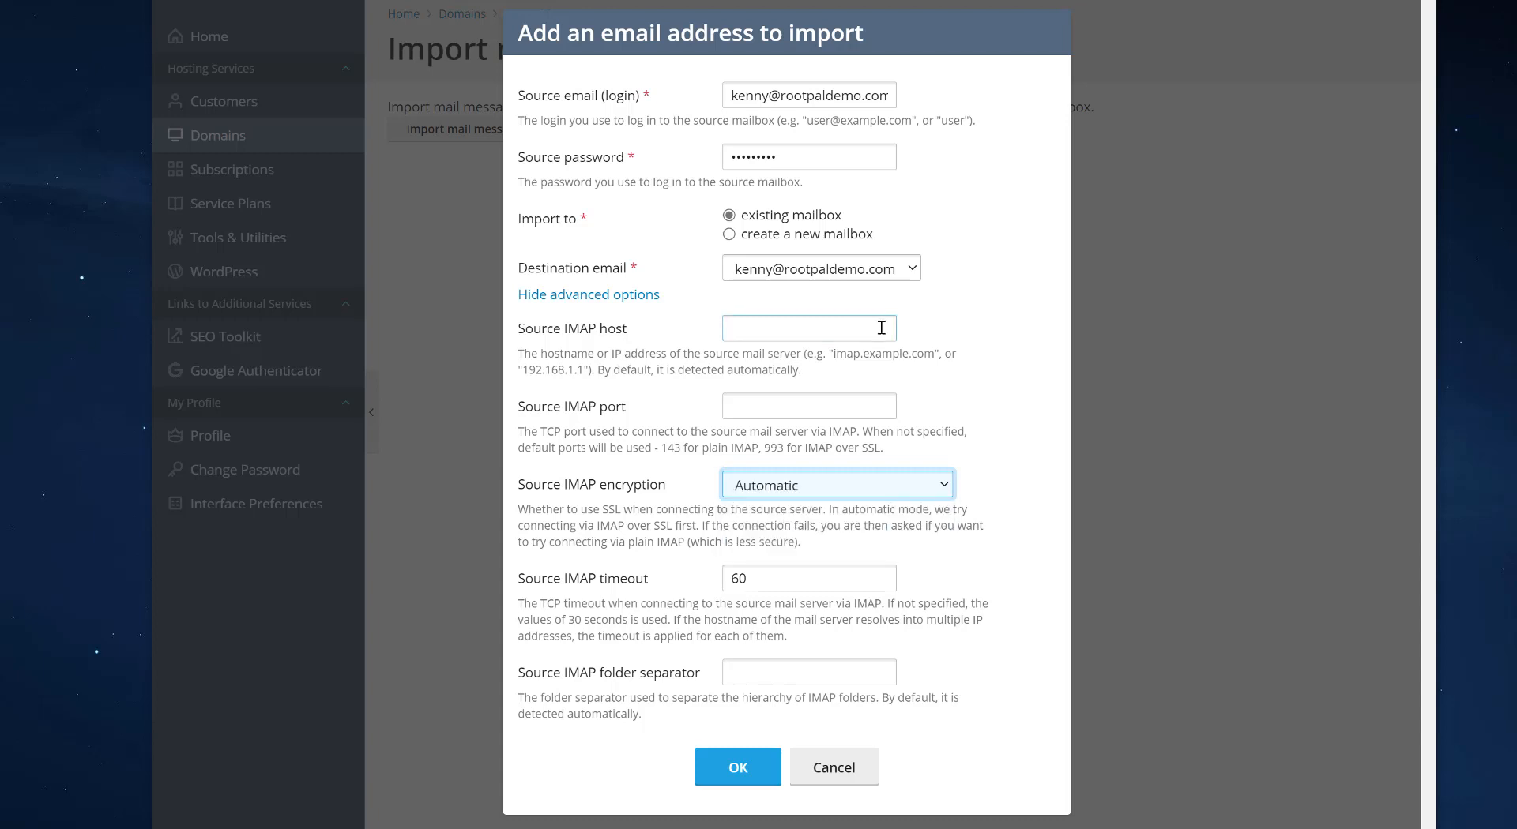
{"action": "left_click", "coordinate": [589, 297]}
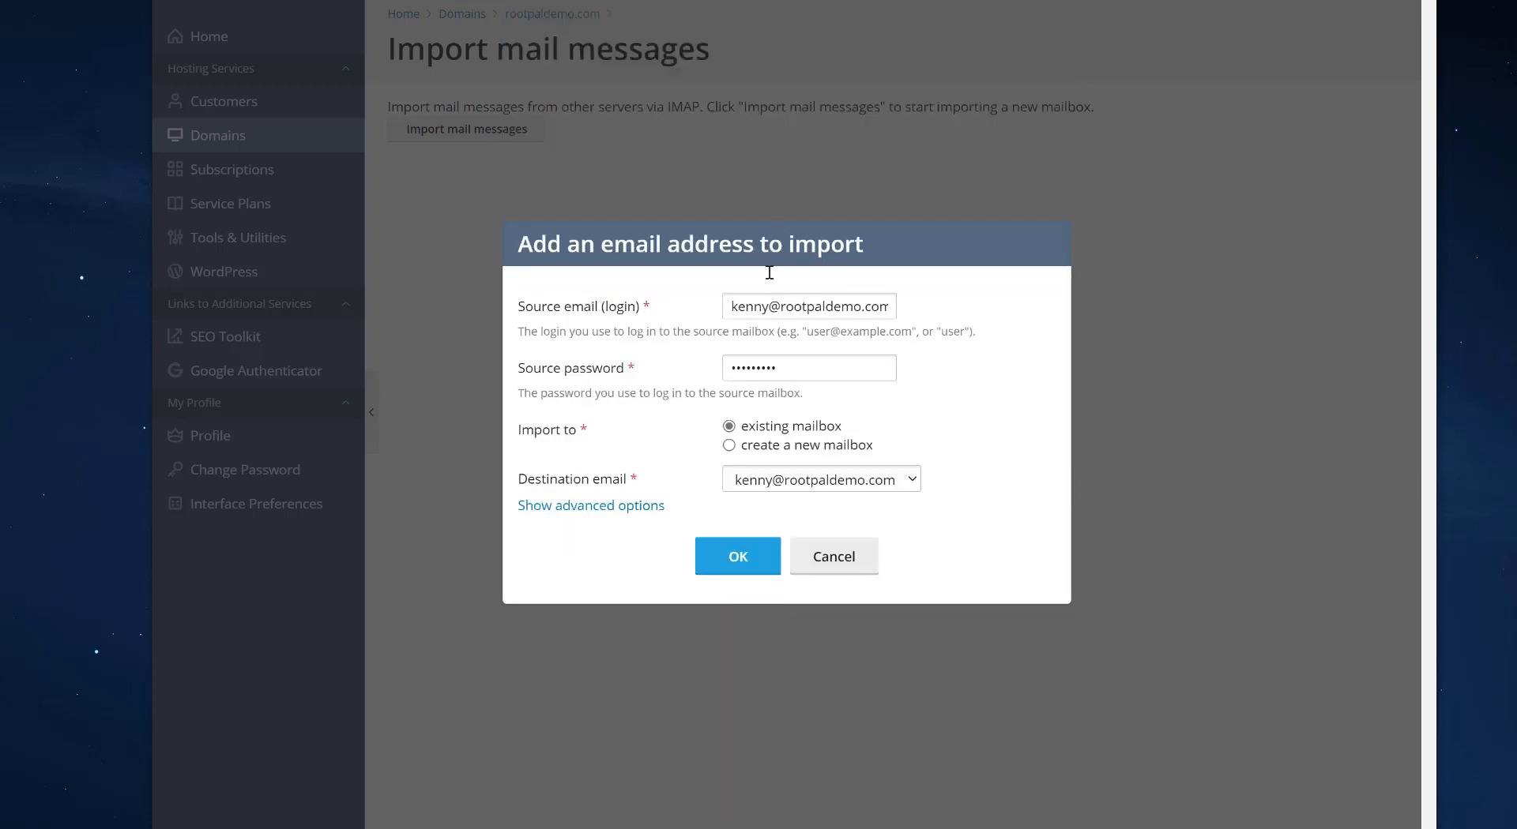
Submit the mail import settings and decline the browser's save-password offer
{"action": "left_click", "coordinate": [717, 568]}
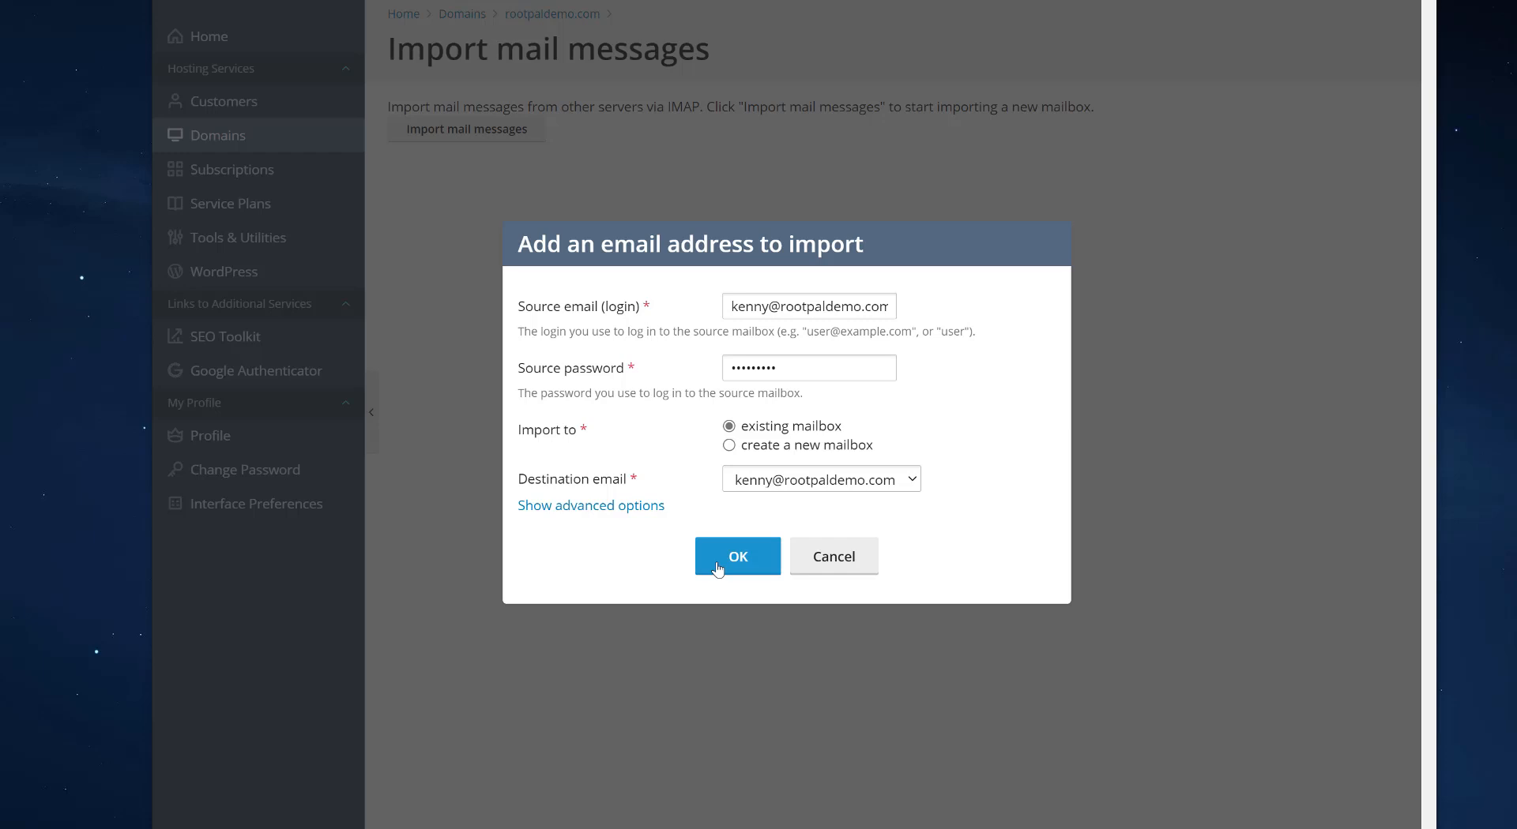
{"action": "left_click", "coordinate": [818, 570]}
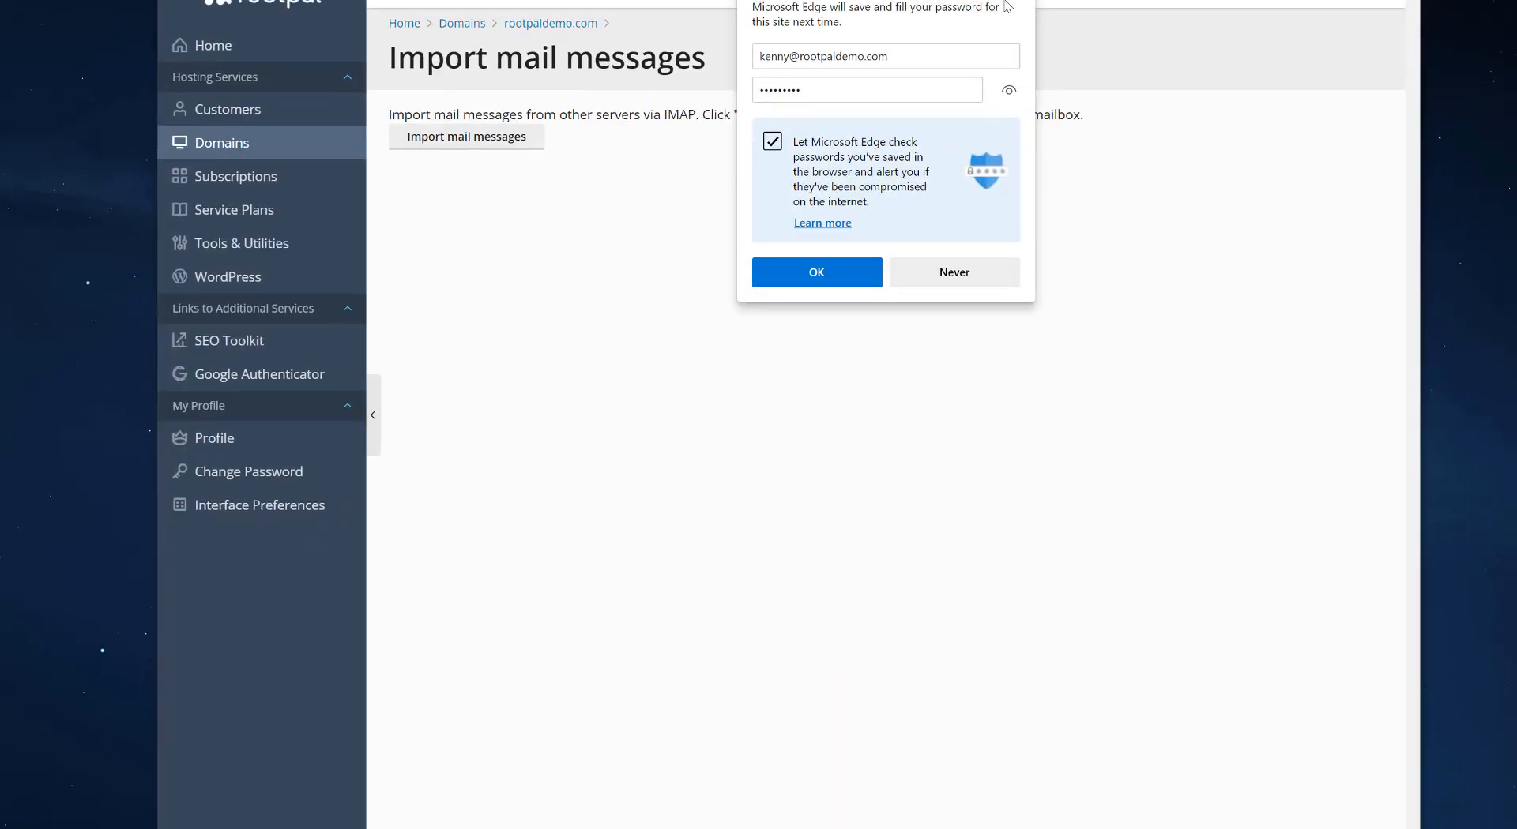
{"action": "left_click", "coordinate": [479, 238]}
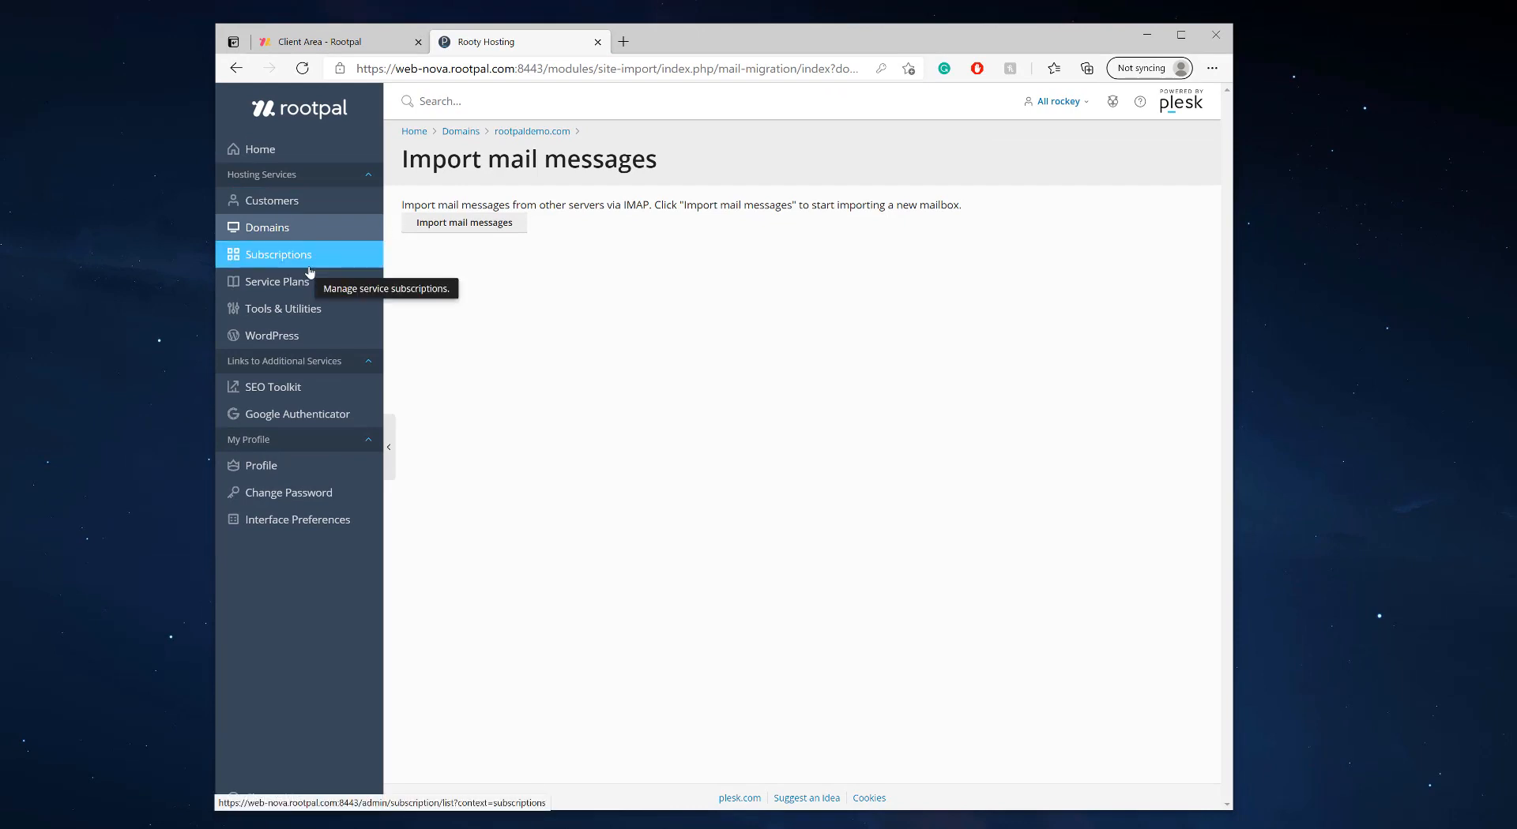
Return to rootpaldemo.com and list its three email addresses under Mail Accounts
{"action": "left_click", "coordinate": [529, 131]}
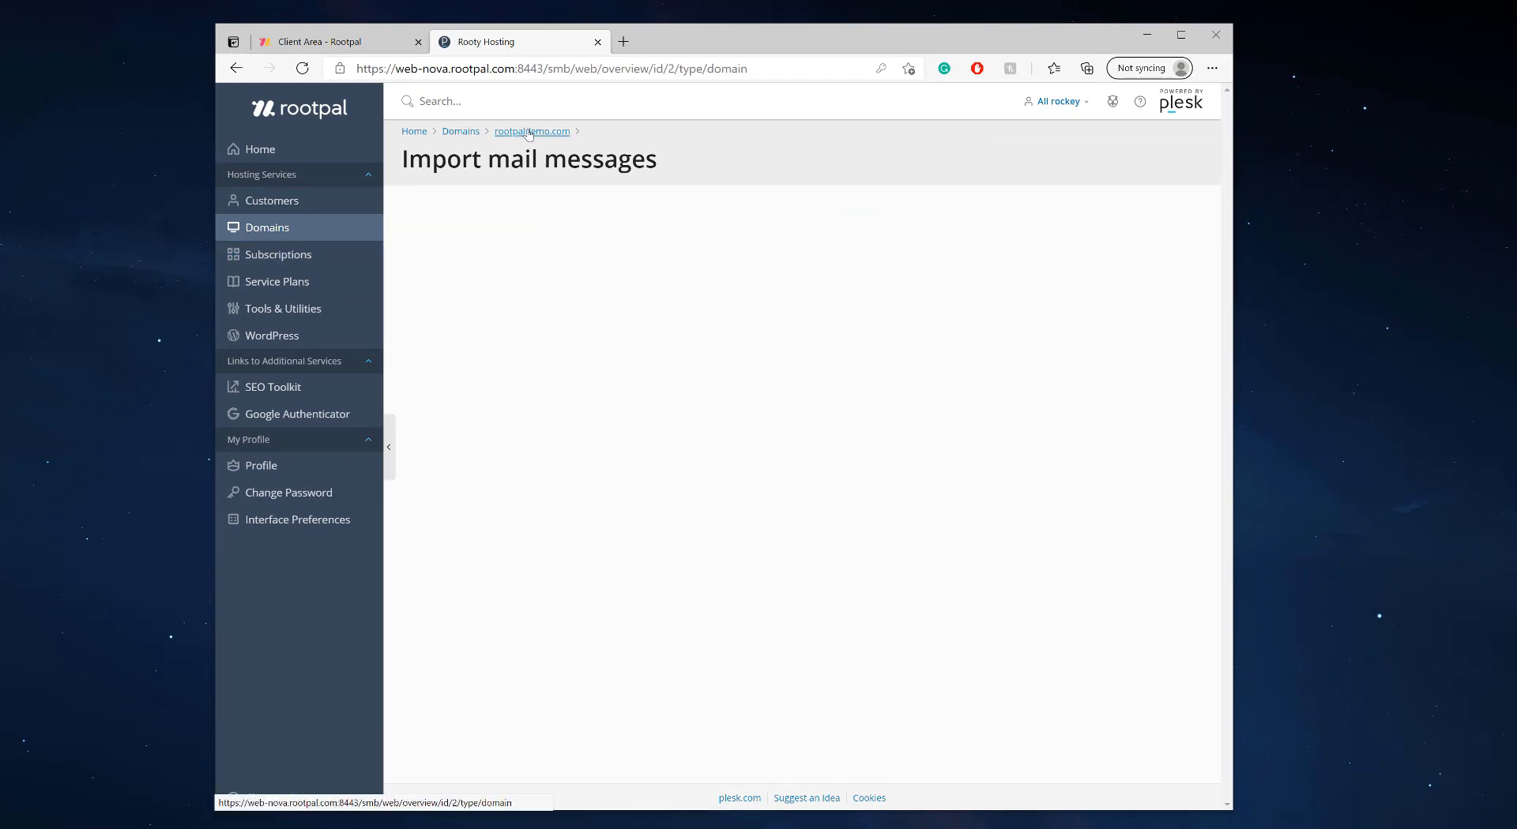
{"action": "scroll", "coordinate": [624, 560], "scroll_direction": "down", "scroll_amount": 1}
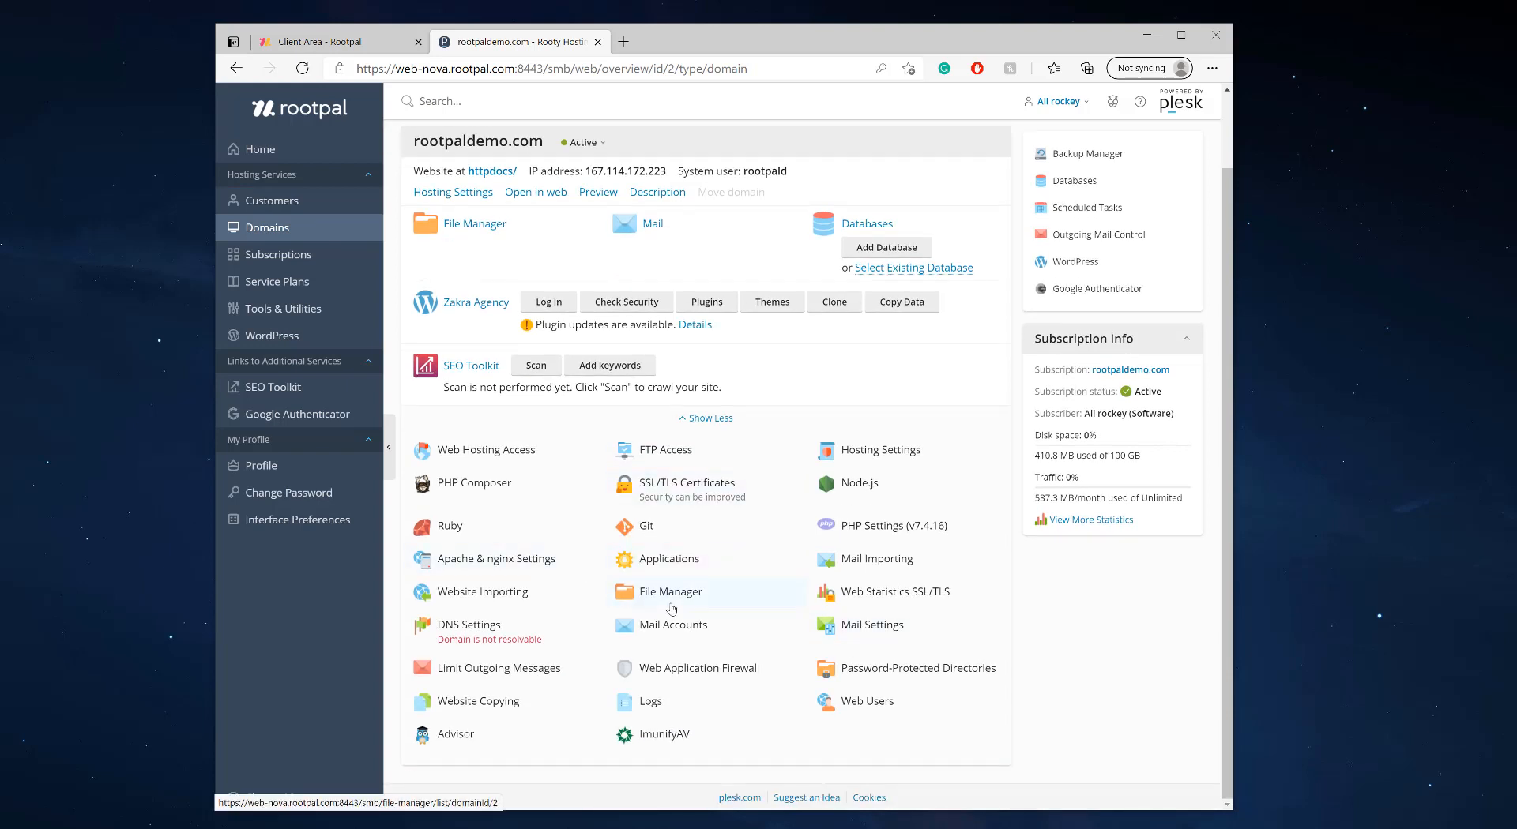
{"action": "left_click", "coordinate": [691, 625]}
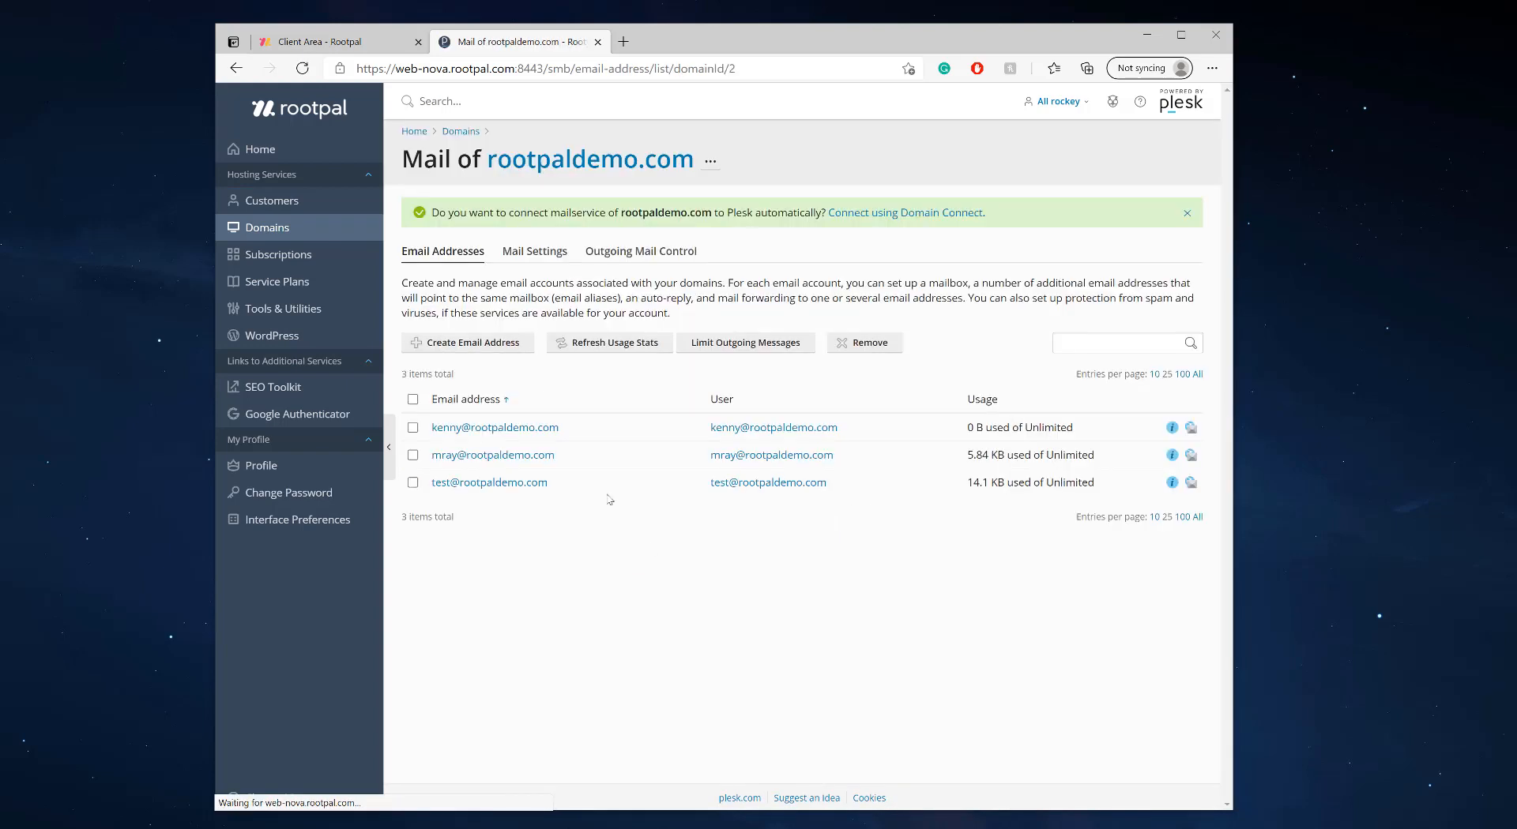